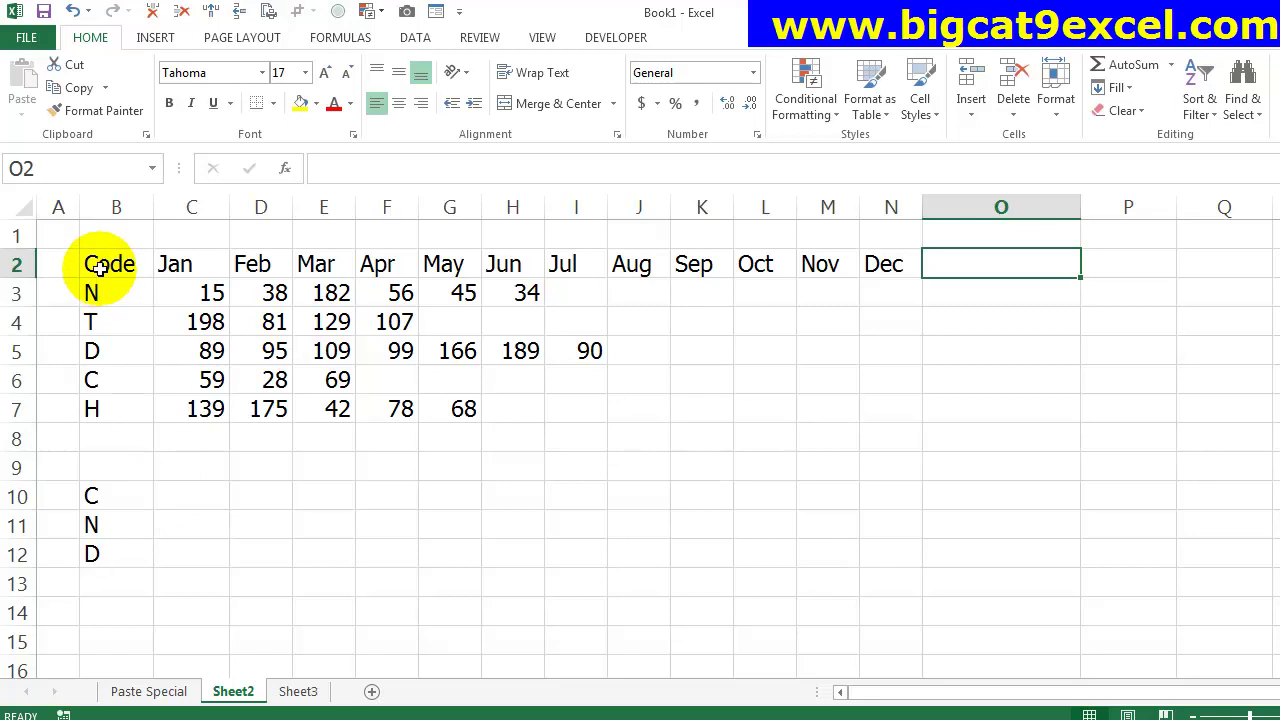
# - Survey the monthly sales table, its product codes and the lookup codes C, N and D
pyautogui.moveTo(110, 264); pyautogui.dragTo(832, 405)
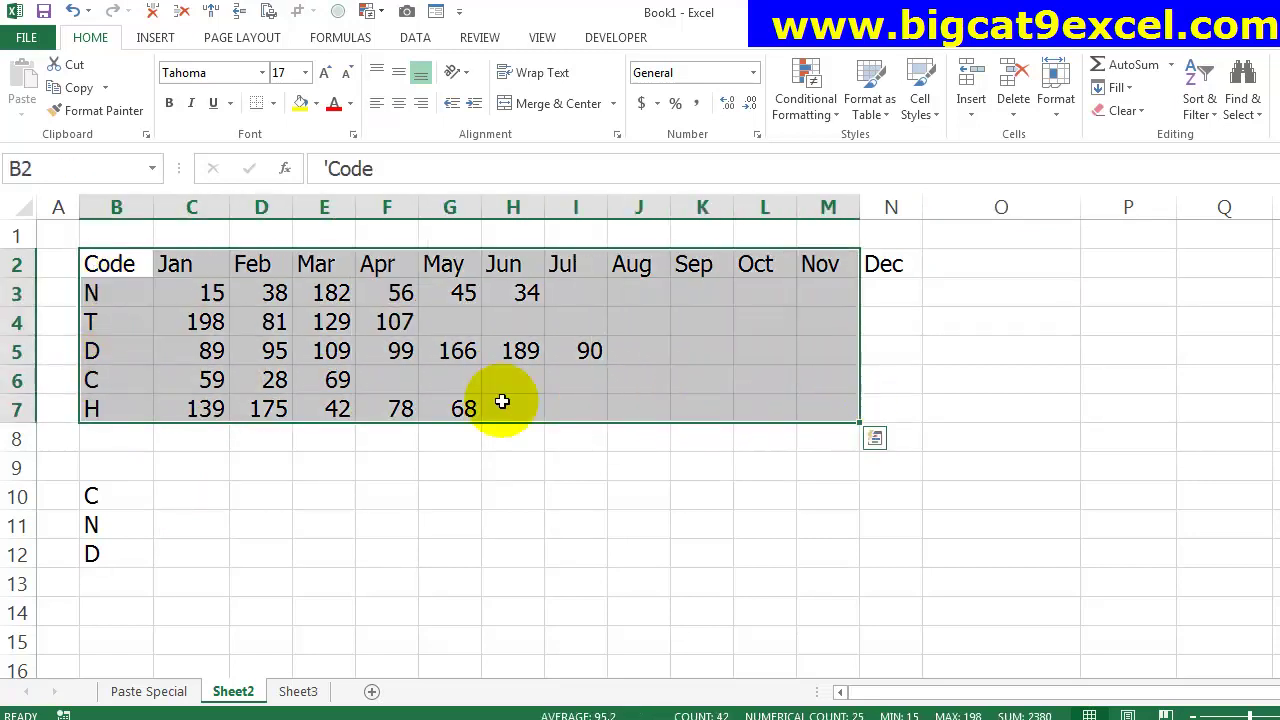
pyautogui.moveTo(110, 268); pyautogui.dragTo(95, 410)
pyautogui.moveTo(178, 287); pyautogui.dragTo(874, 402)
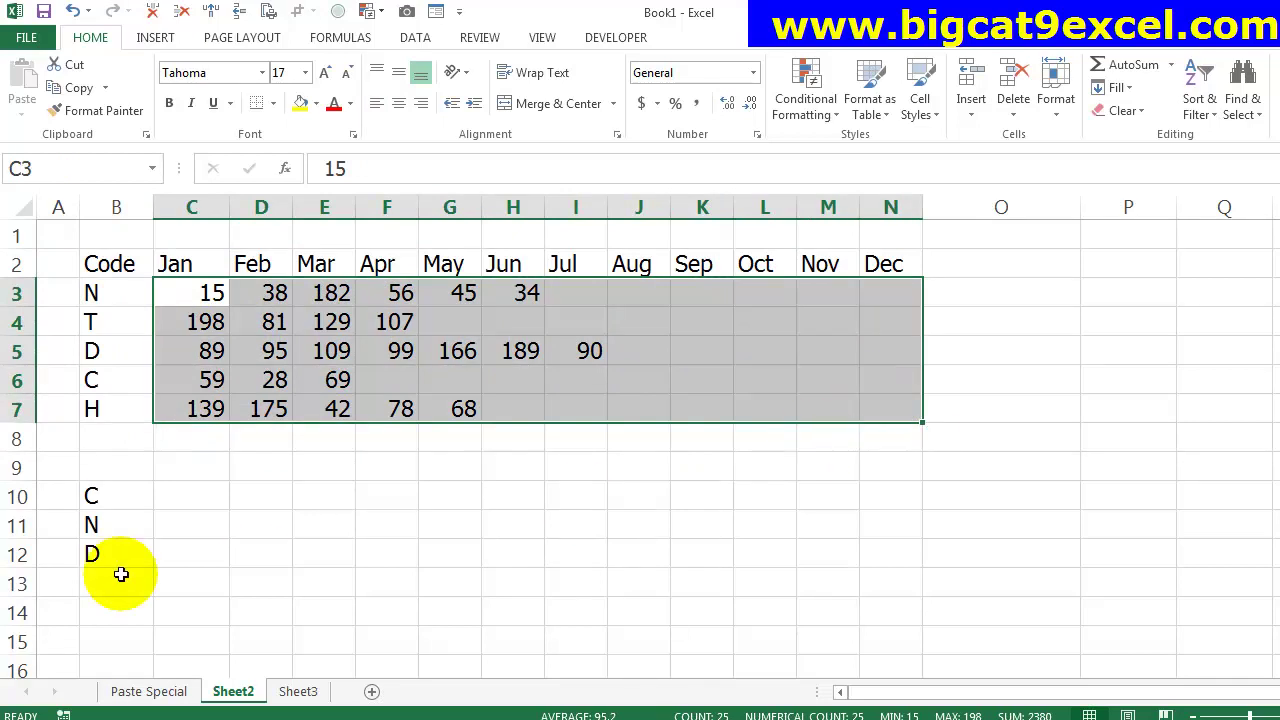
pyautogui.click(165, 506)
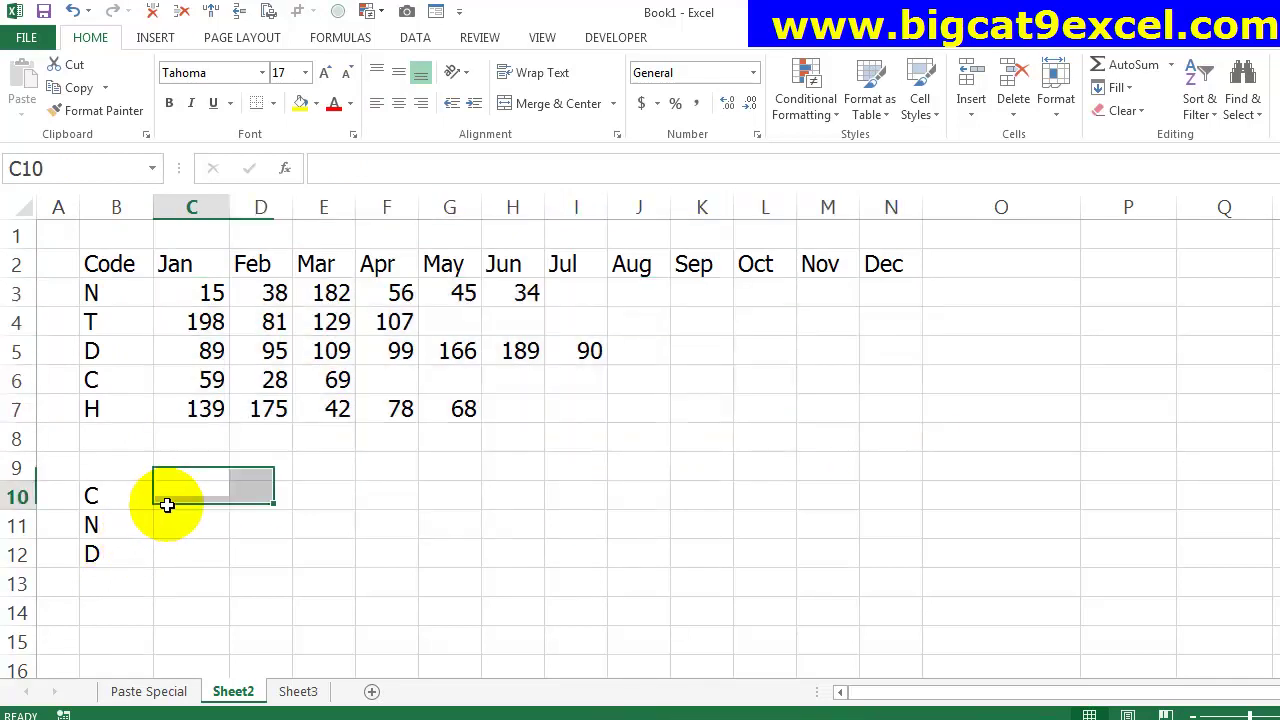
pyautogui.moveTo(114, 497); pyautogui.dragTo(94, 555)
pyautogui.click(114, 497)
pyautogui.click(100, 555)
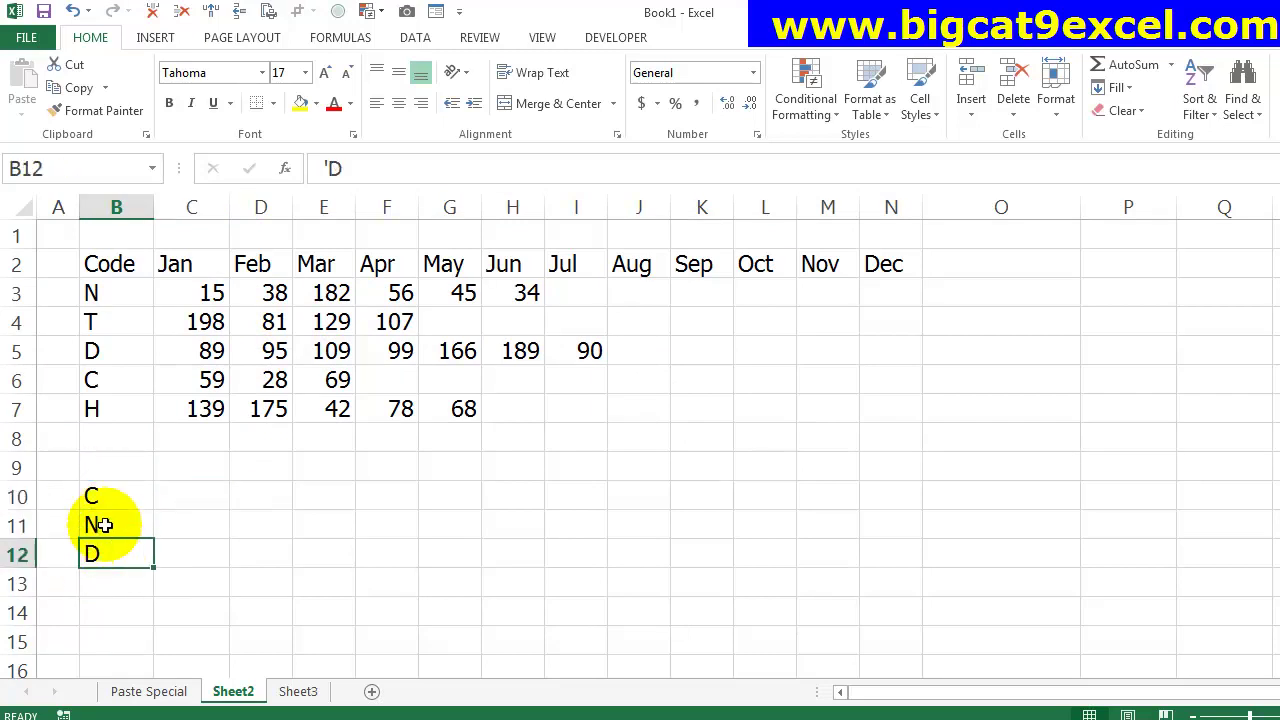
pyautogui.moveTo(96, 260)
pyautogui.mouseDown()
pyautogui.moveTo(105, 362)
pyautogui.moveTo(885, 400)
pyautogui.mouseUp()
pyautogui.click(614, 300)
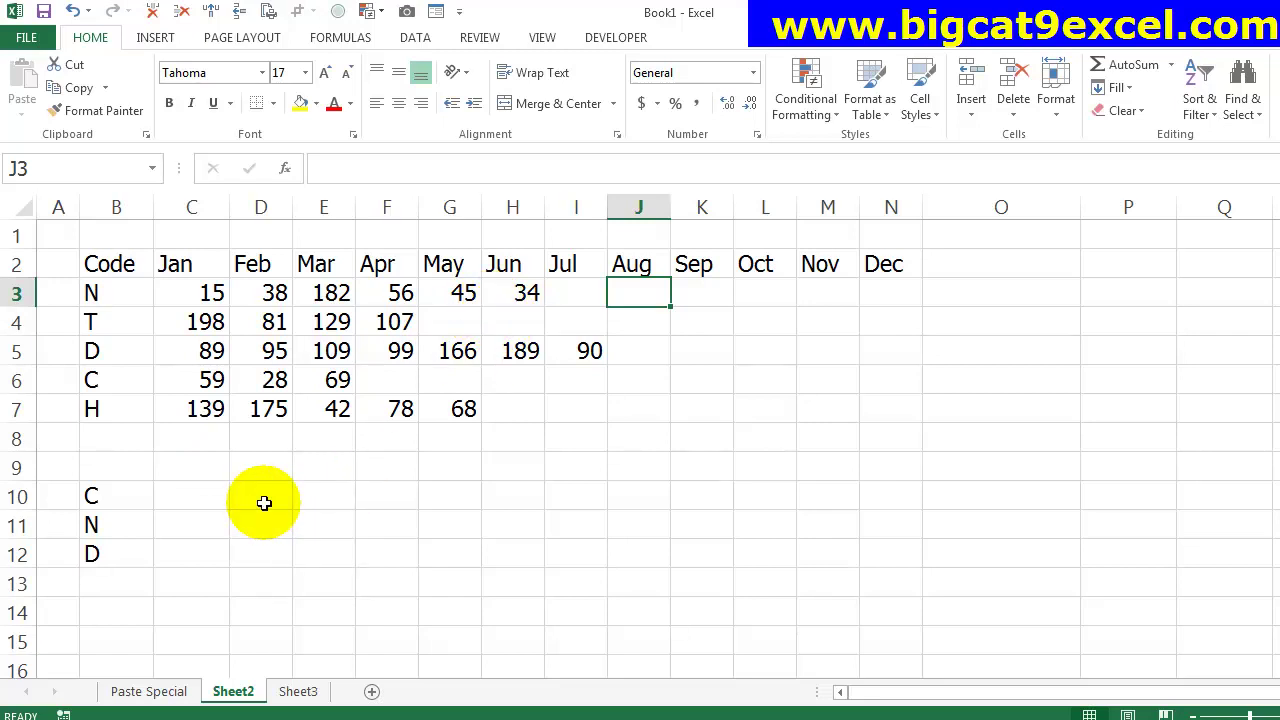
# - Trace code C's row to its last value 69 in E6 and enter 4 in D10
pyautogui.click(93, 495)
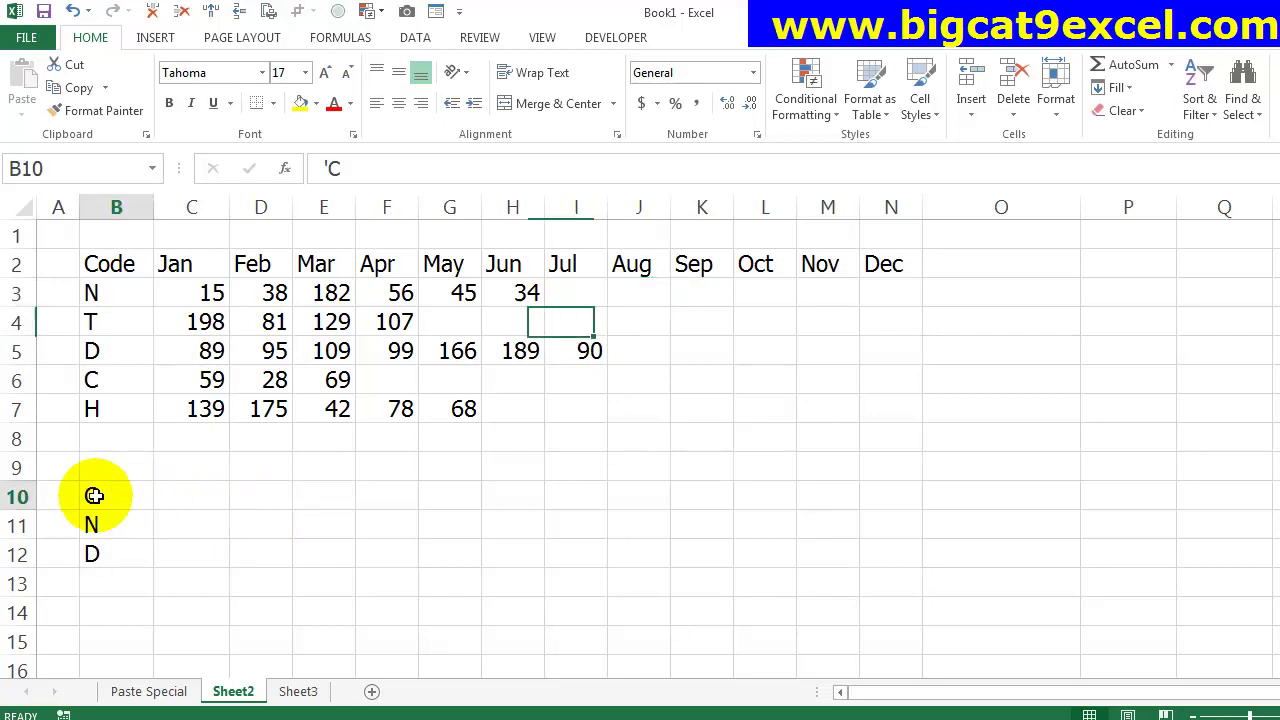
pyautogui.click(105, 387)
pyautogui.click(113, 482)
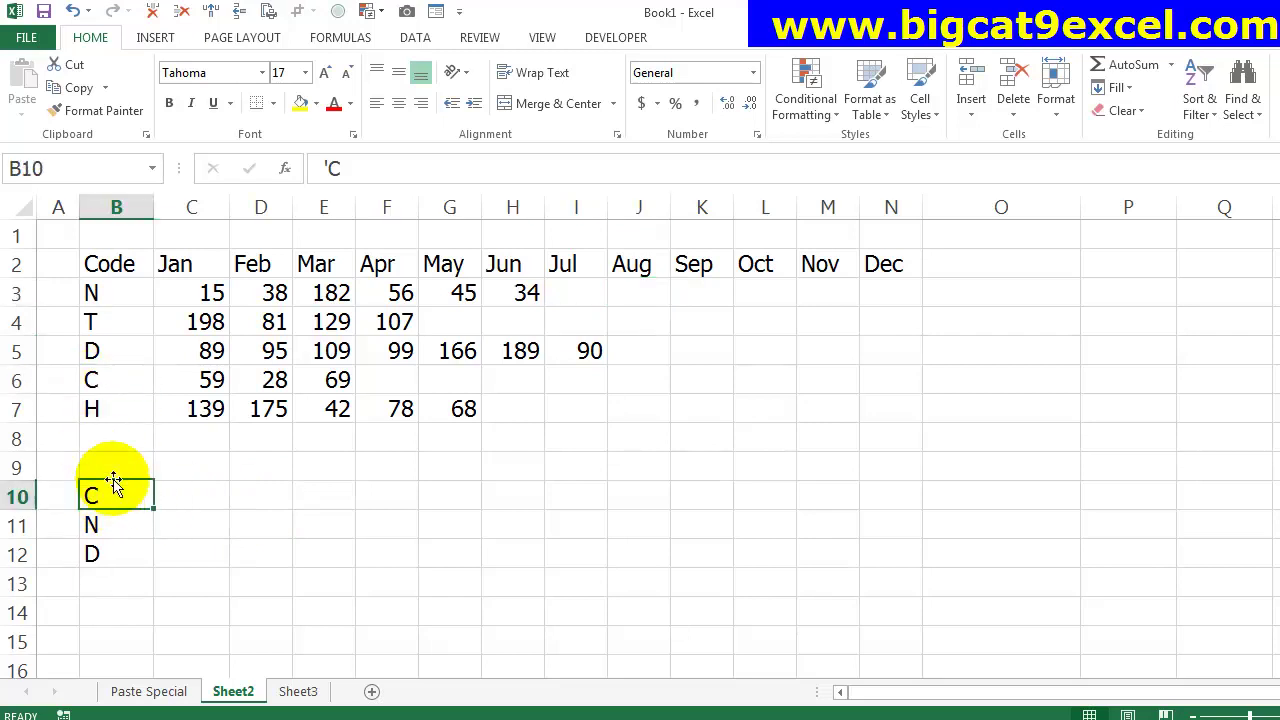
pyautogui.click(109, 380)
pyautogui.click(205, 378)
pyautogui.click(350, 378)
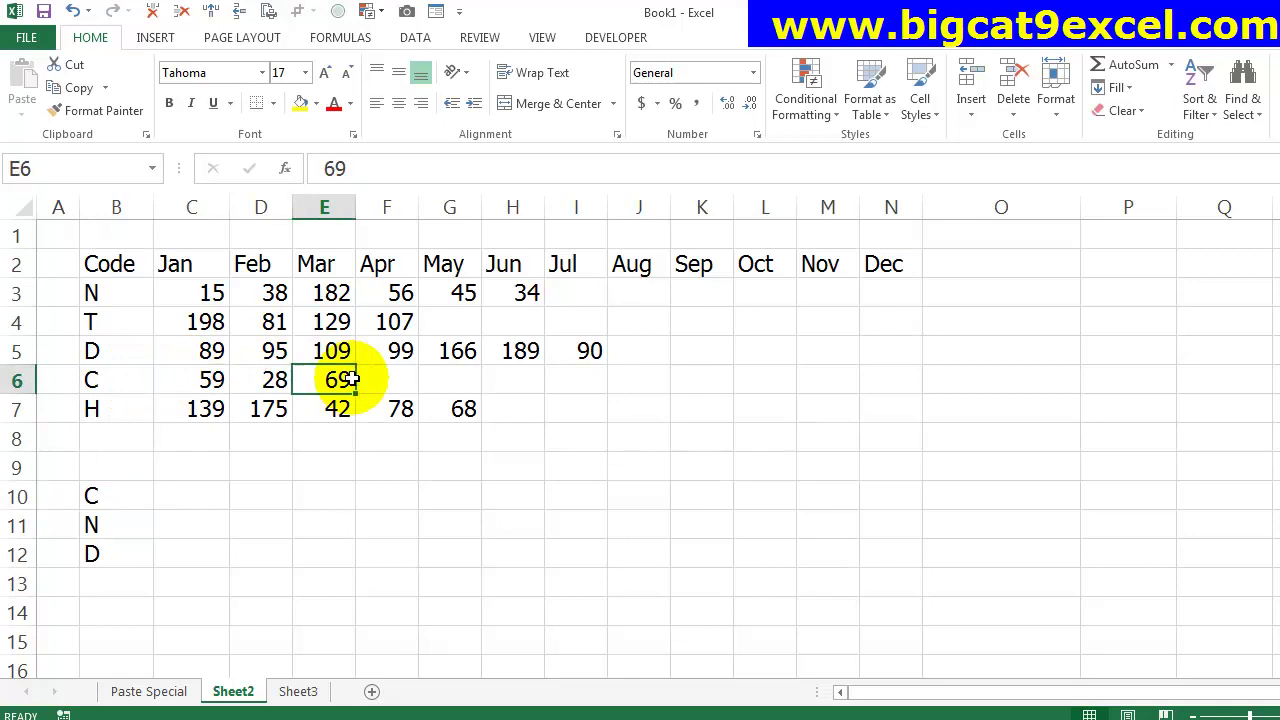
pyautogui.click(245, 505)
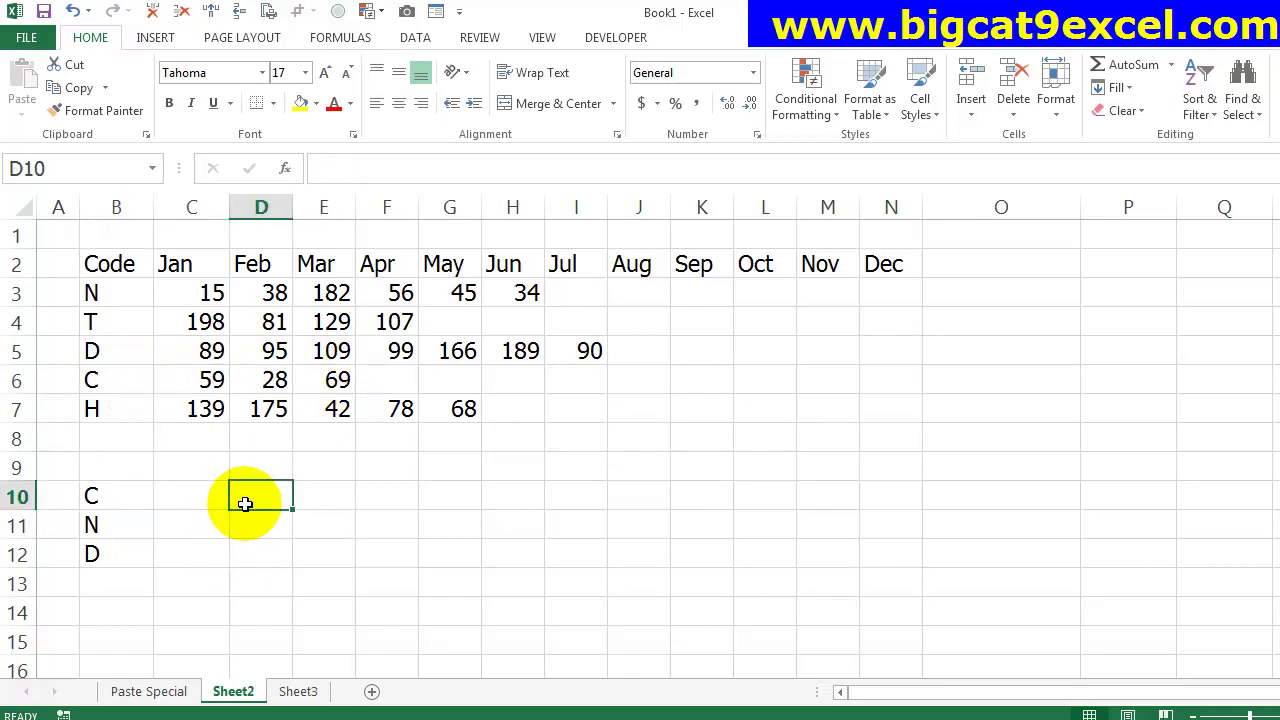
pyautogui.write('4')
pyautogui.press('Return')
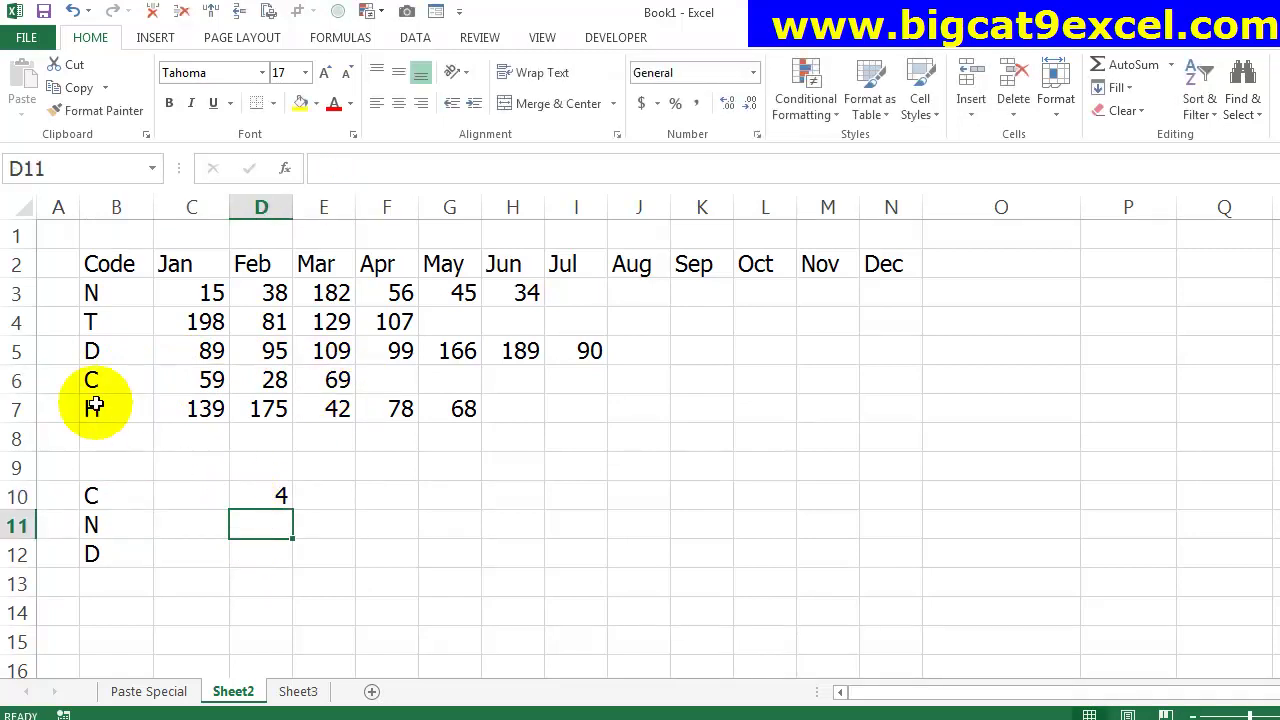
# - Trace code N's monthly values, then enter 7 in D11 and 8 in D12 for code D
pyautogui.click(190, 291)
pyautogui.click(272, 291)
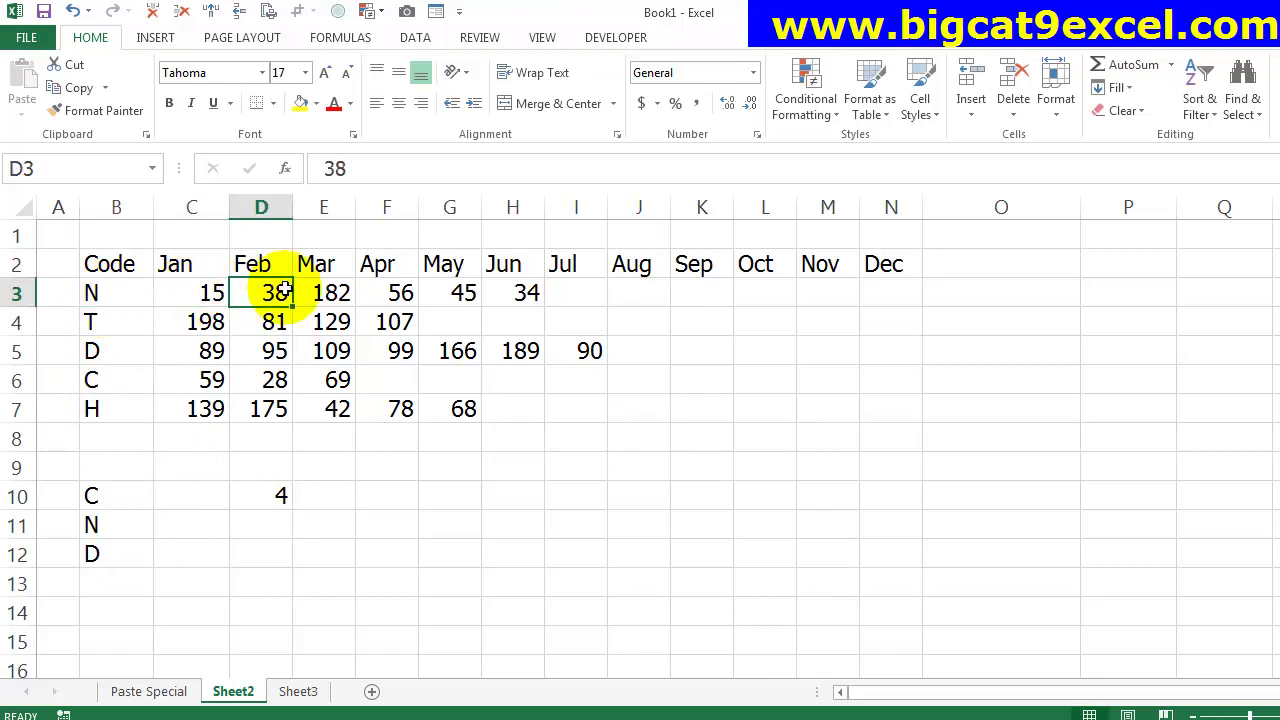
pyautogui.click(330, 291)
pyautogui.click(253, 522)
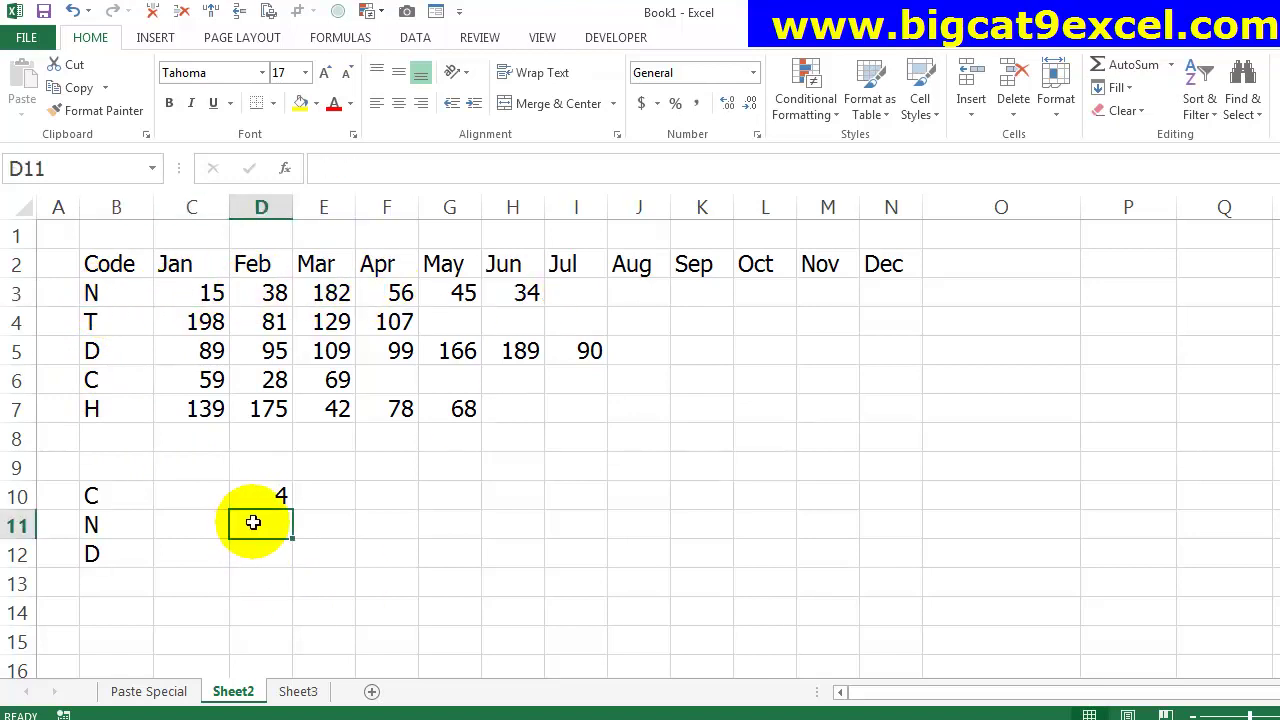
pyautogui.write('7')
pyautogui.press('Return')
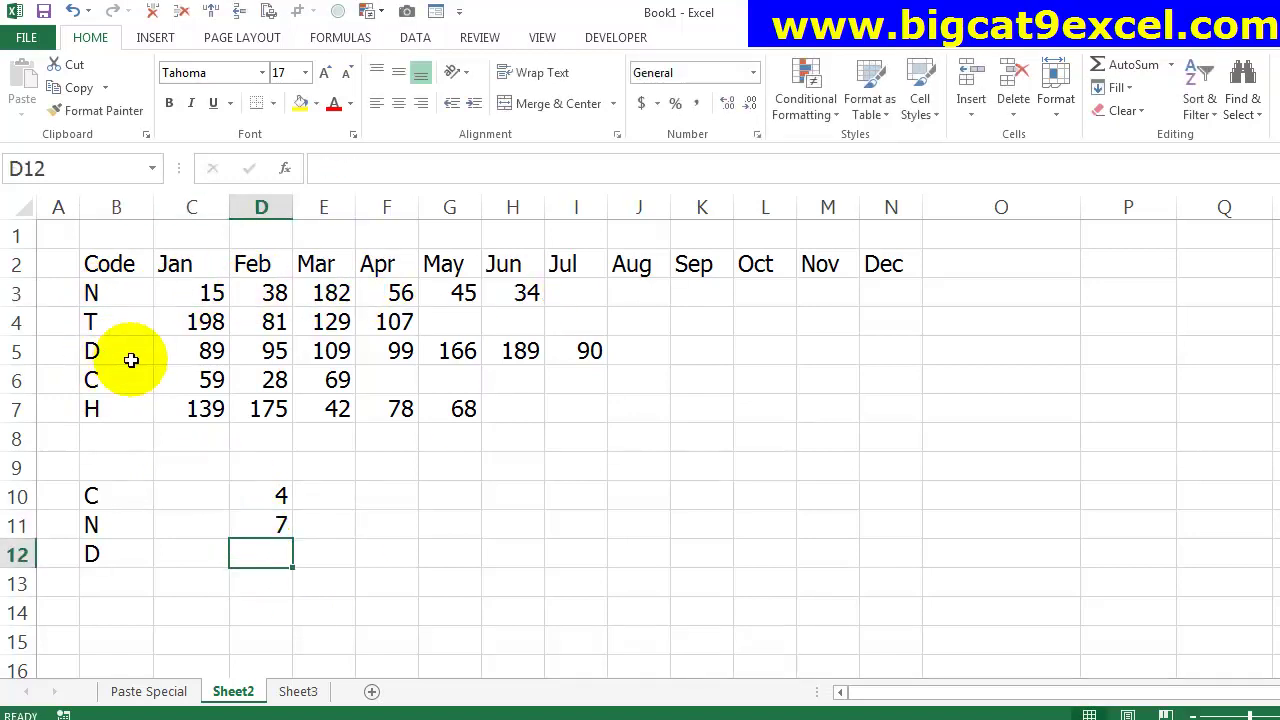
pyautogui.write('8')
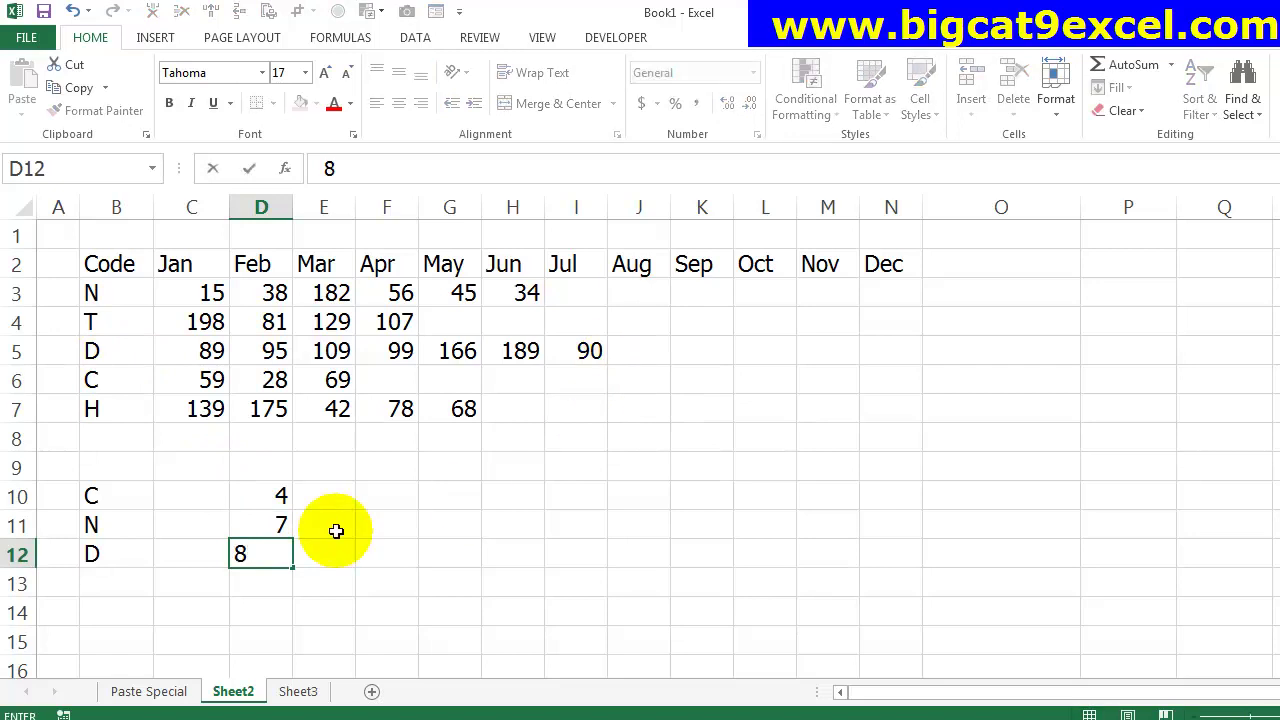
pyautogui.press('Return')
# - Review the positions in D10:D12 against the sales table B2:N7
pyautogui.moveTo(284, 494); pyautogui.dragTo(277, 554)
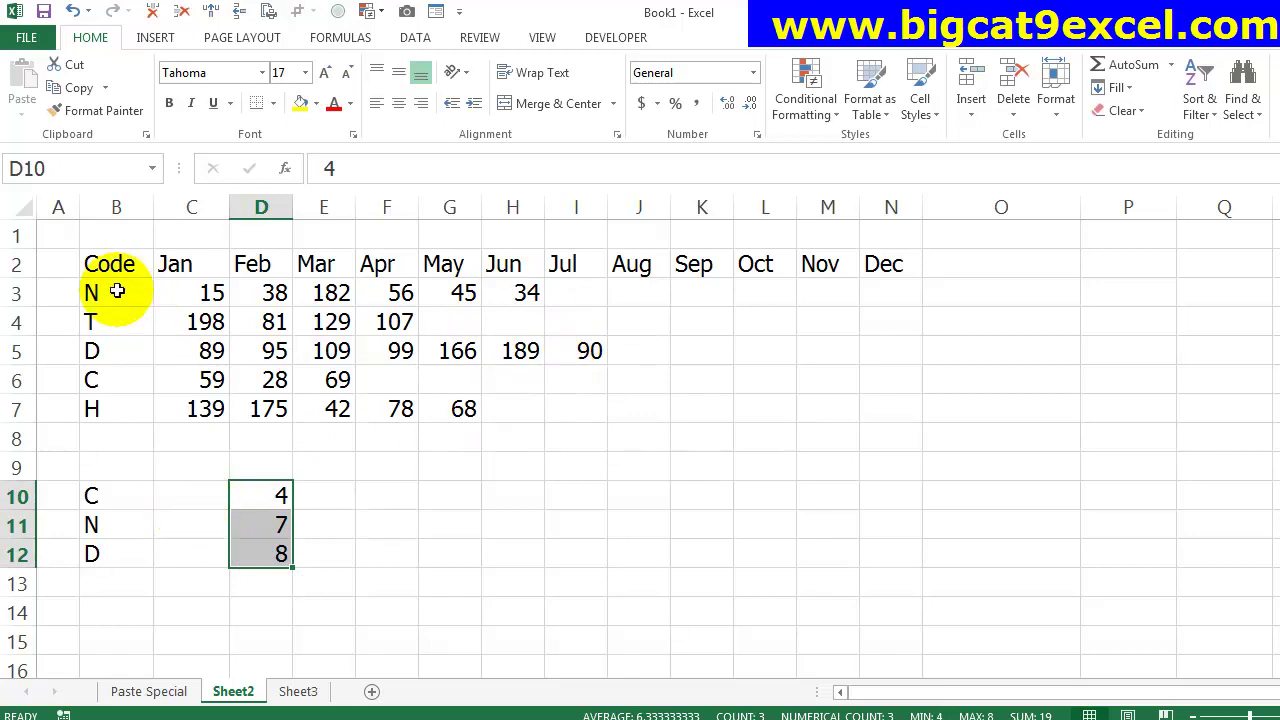
pyautogui.moveTo(105, 264); pyautogui.dragTo(867, 410)
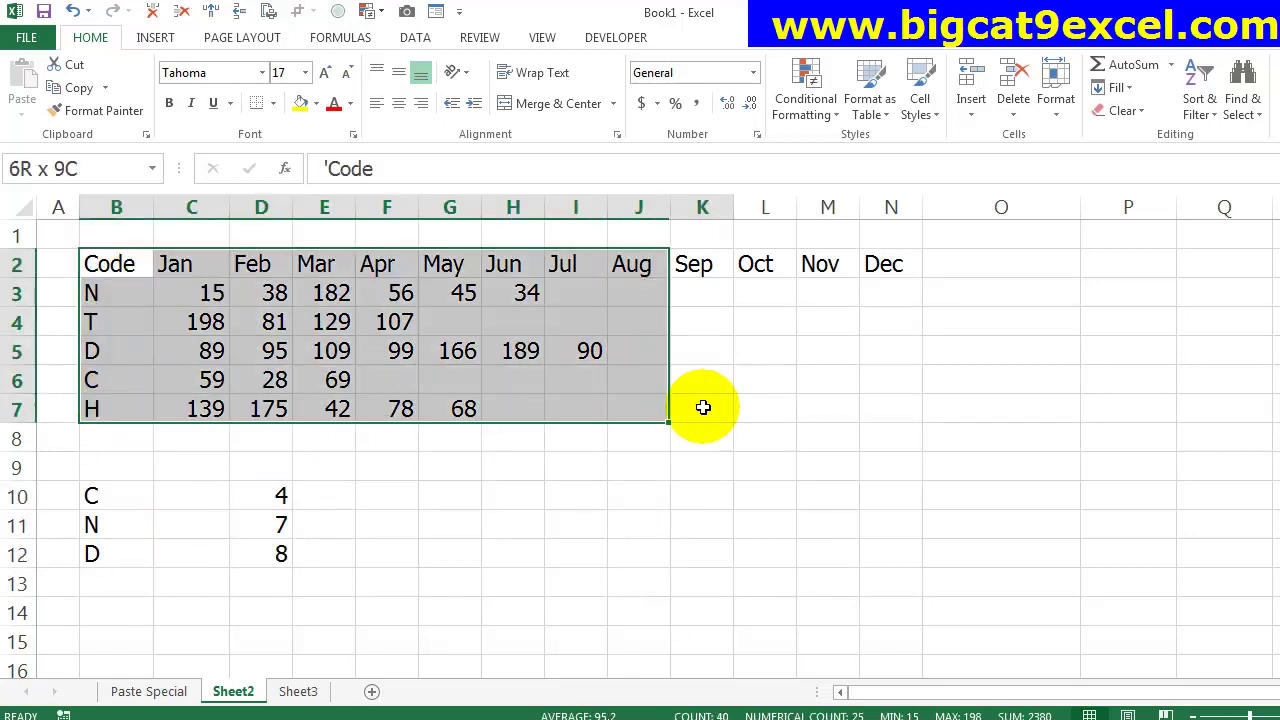
pyautogui.click(705, 487)
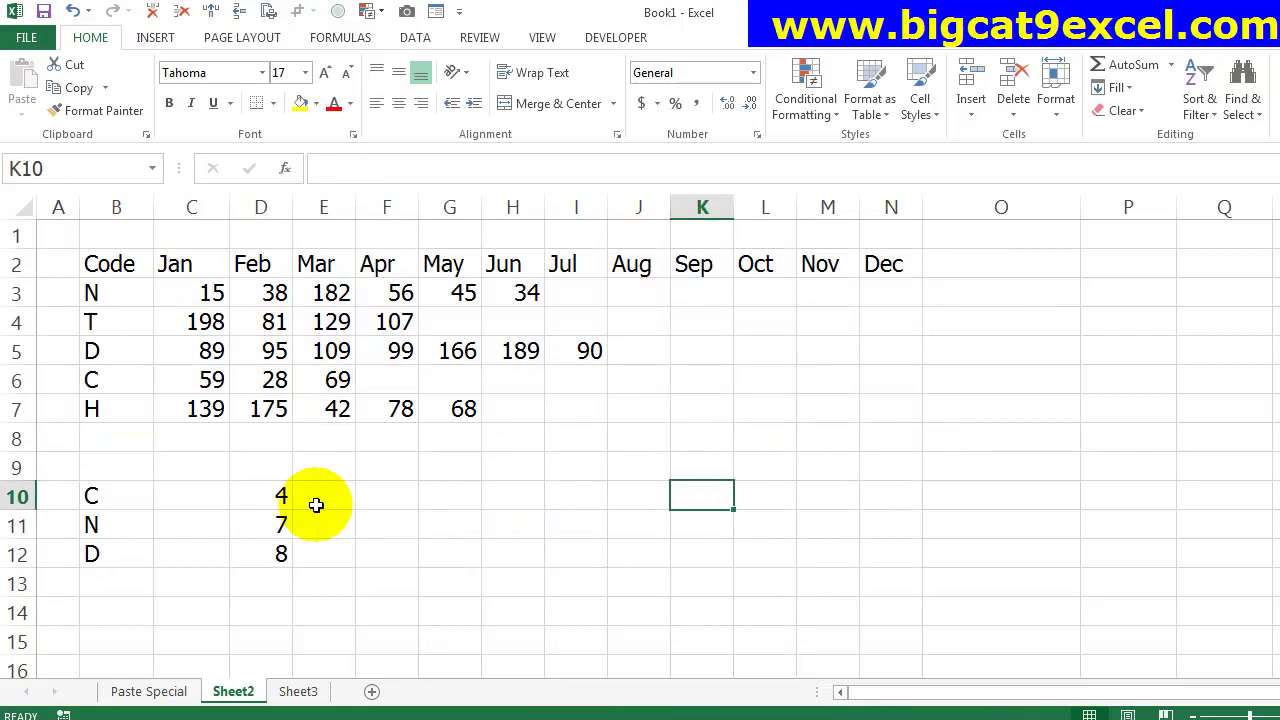
pyautogui.moveTo(249, 490); pyautogui.dragTo(260, 578)
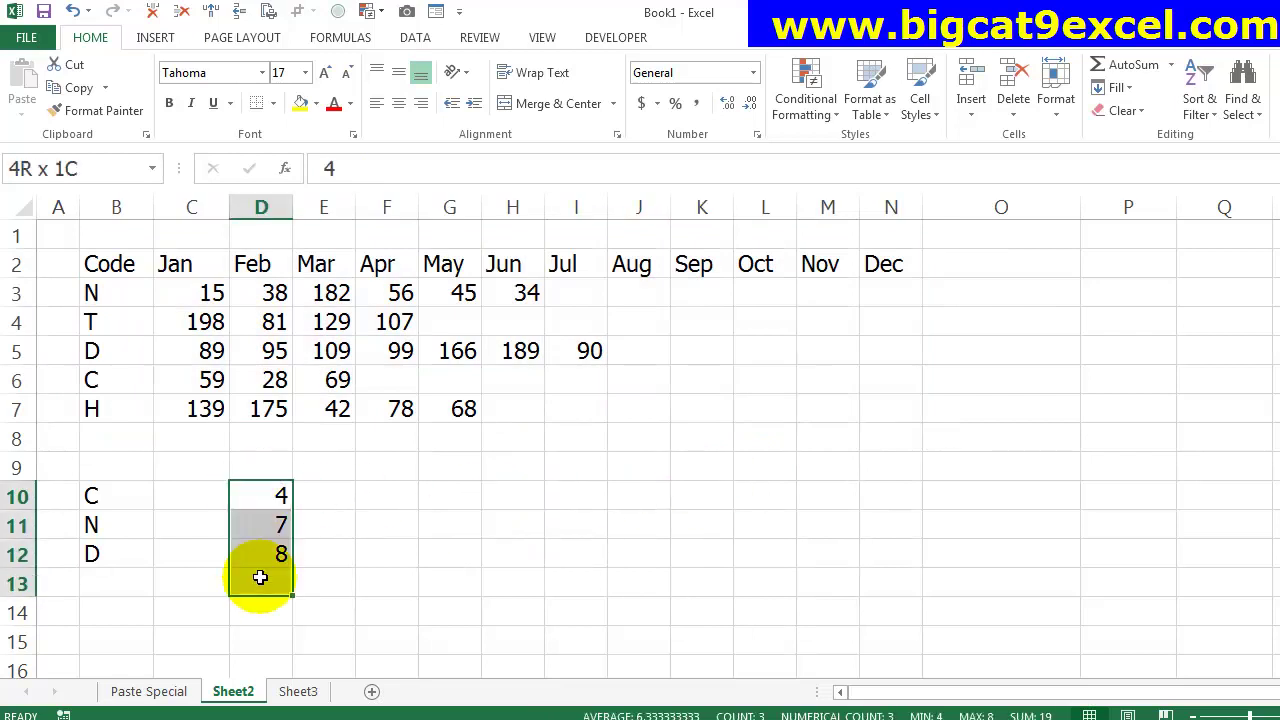
pyautogui.click(343, 512)
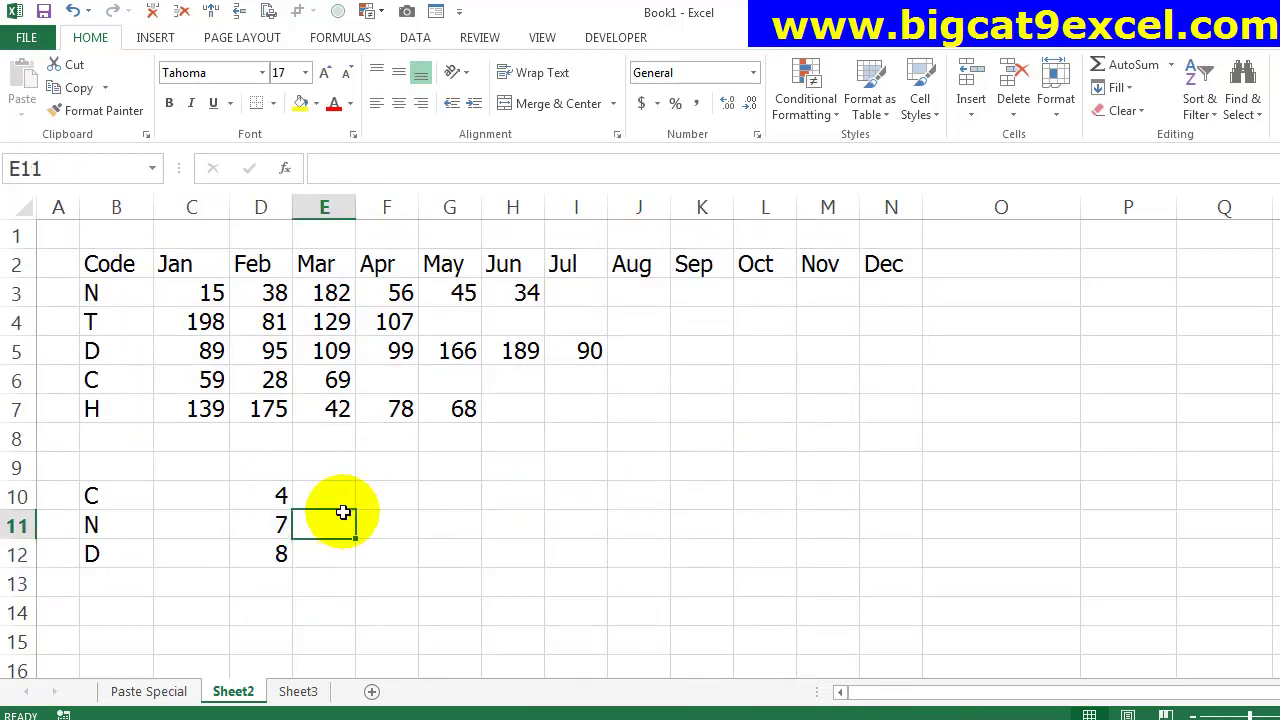
pyautogui.click(1005, 258)
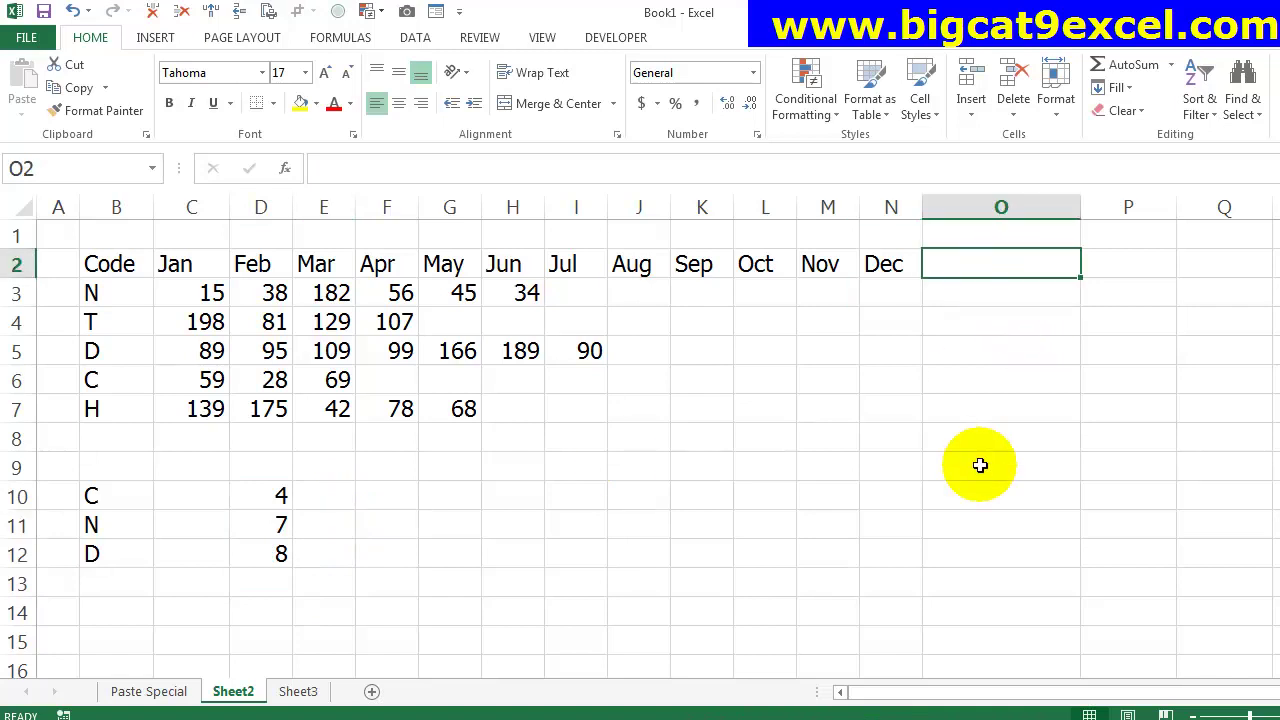
# - Put the heading MATCH(.........,1) in O2 and auto-fit column O to it
pyautogui.write('MATCH(........')
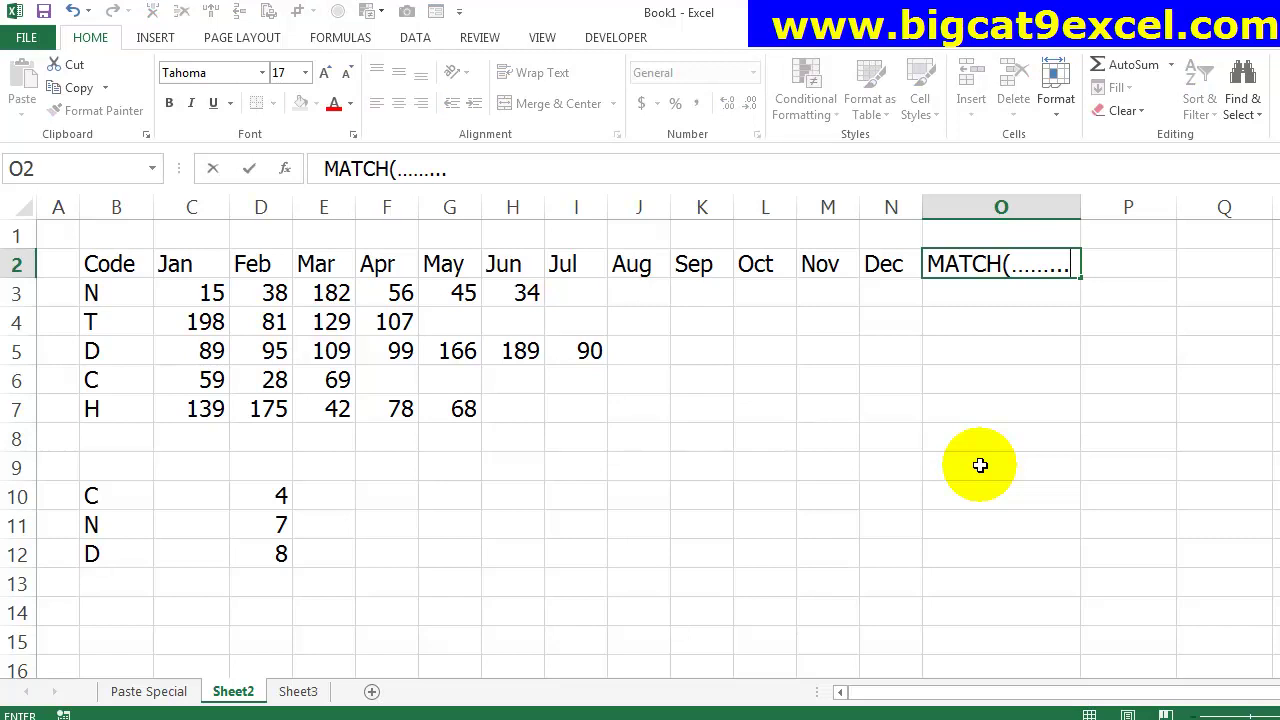
pyautogui.press('Return')
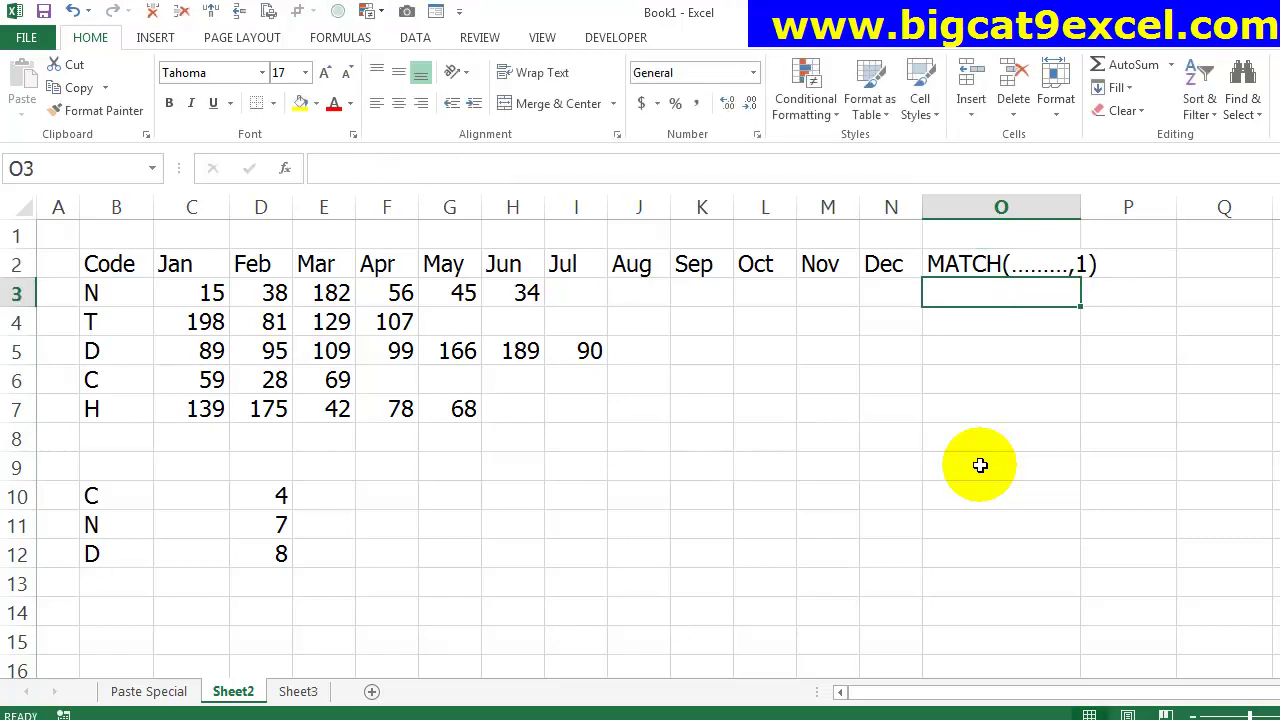
pyautogui.doubleClick(1084, 212)
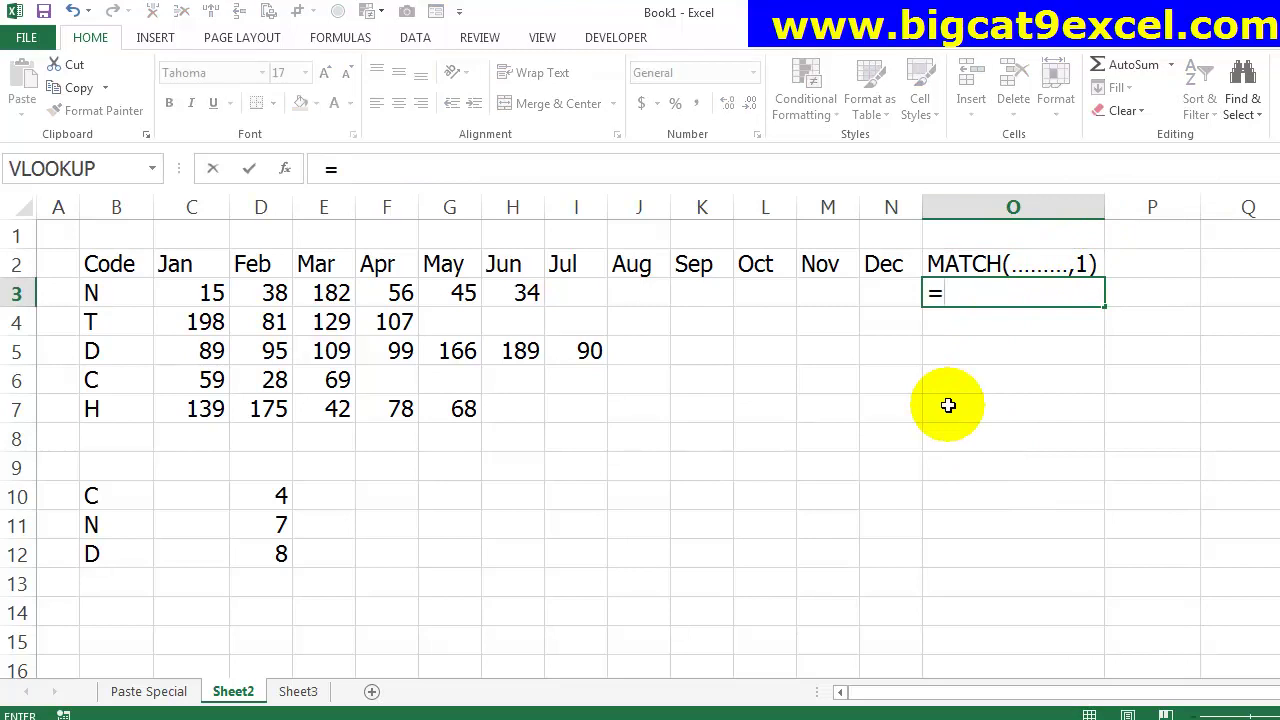
# - Enter =MATCH(999999,C3:N3,1) in O3, returning 6 for code N
pyautogui.write('MATCH(999999,')
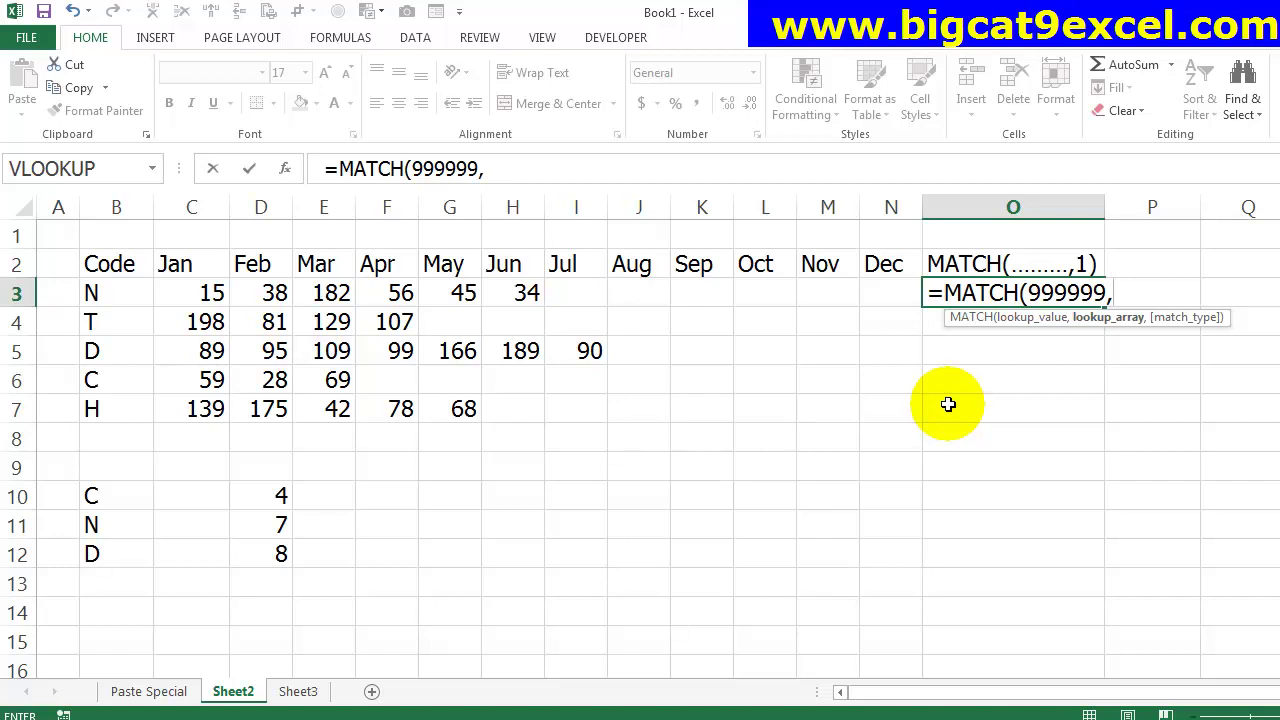
pyautogui.moveTo(186, 292)
pyautogui.mouseDown()
pyautogui.moveTo(715, 295)
pyautogui.moveTo(884, 310)
pyautogui.mouseUp()
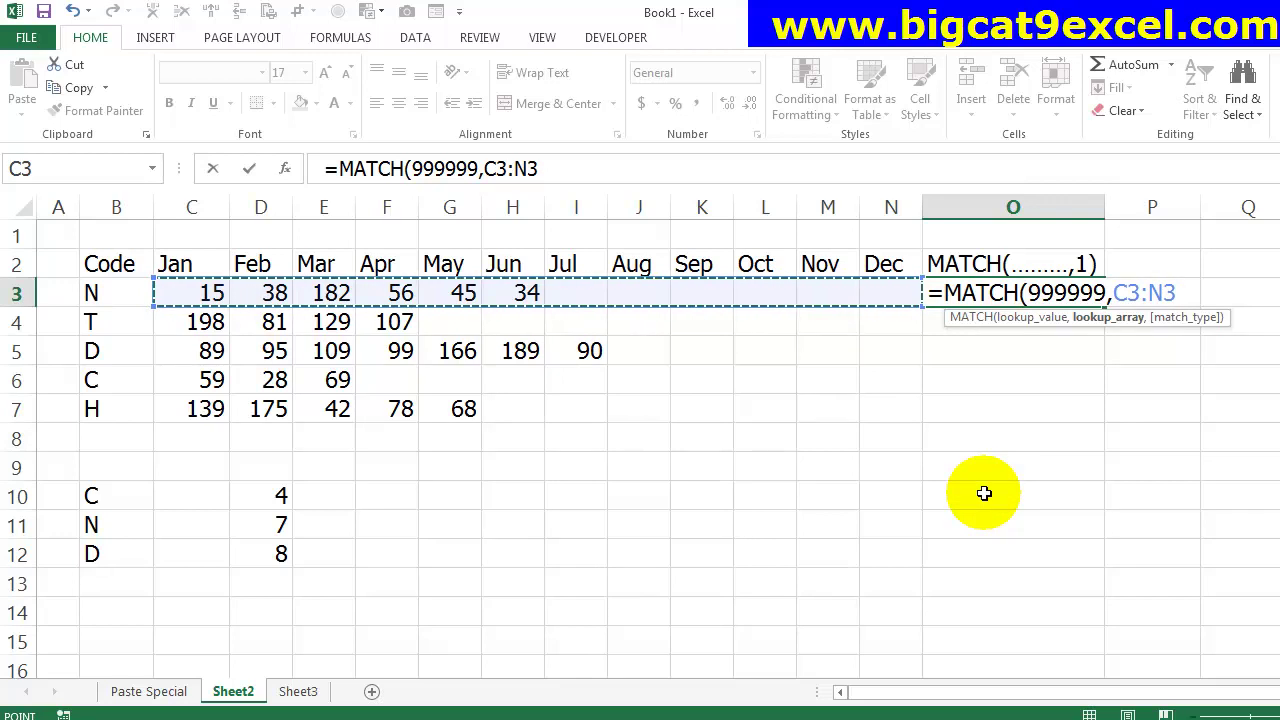
pyautogui.write(',1')
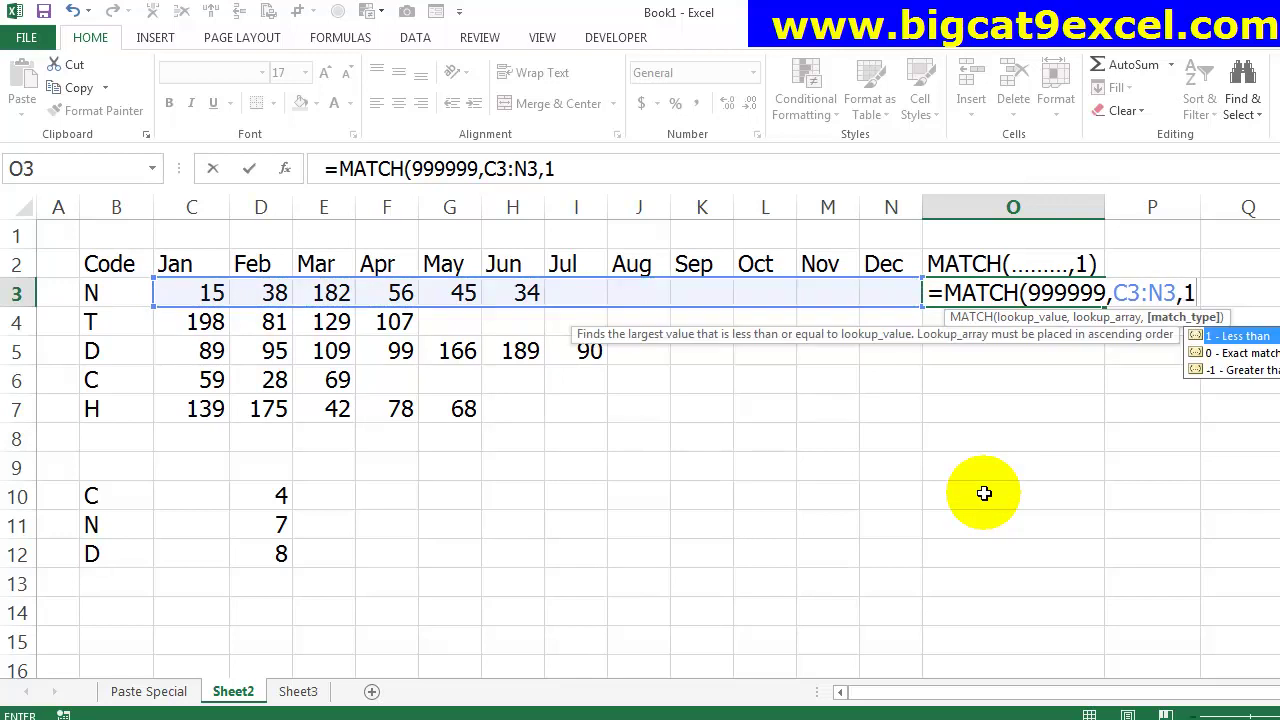
pyautogui.write(')')
pyautogui.press('Return')
pyautogui.press('Up')
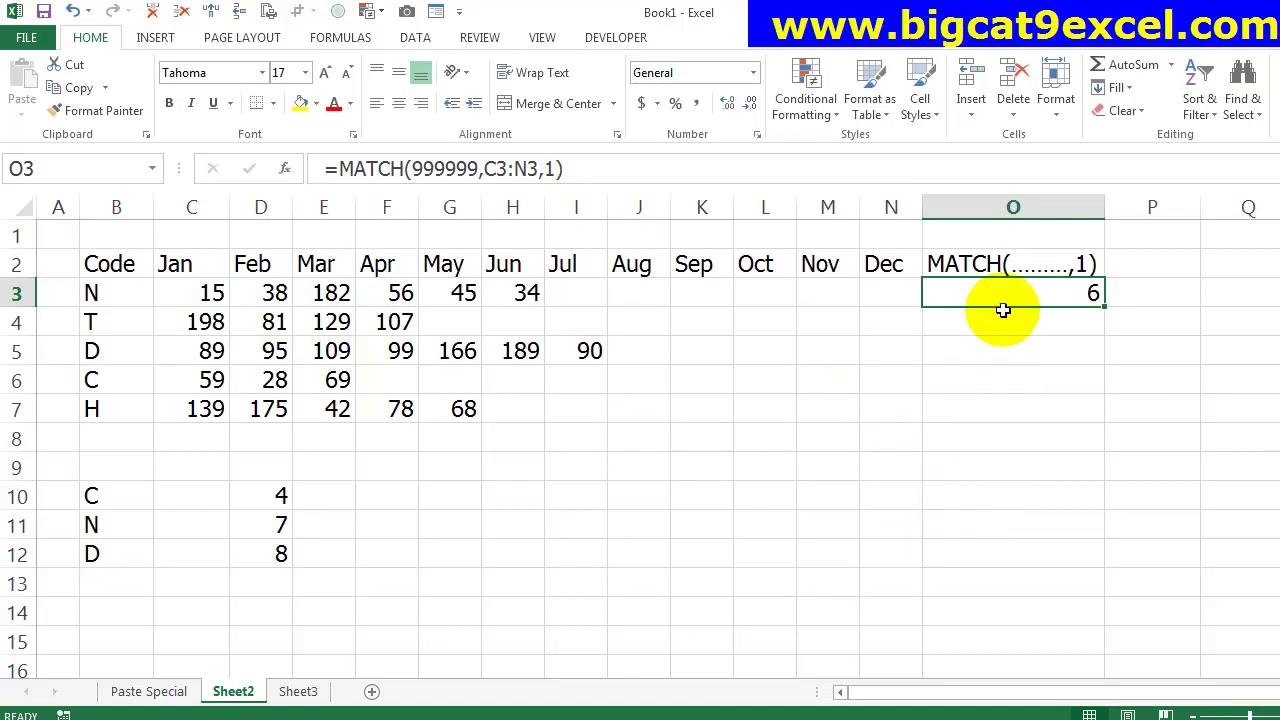
# - Compare O3's result of 6 against code N's filled months C3:H3
pyautogui.moveTo(205, 293); pyautogui.dragTo(512, 293)
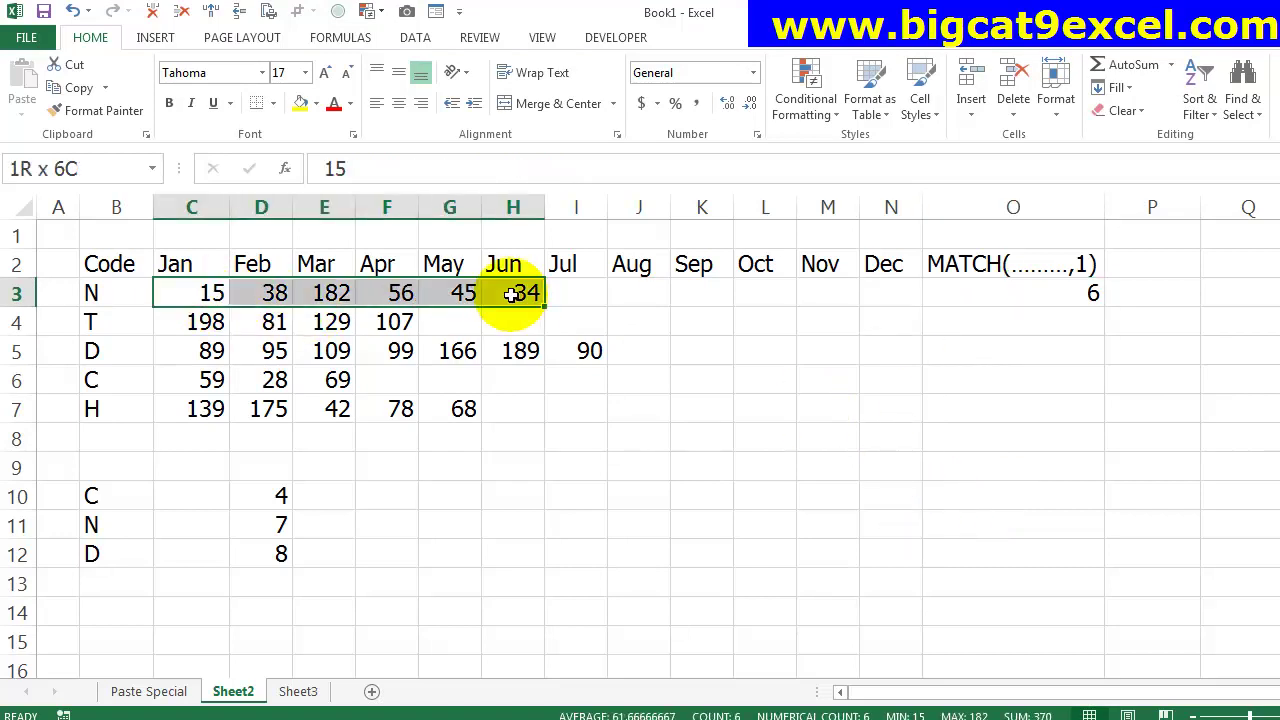
pyautogui.click(984, 291)
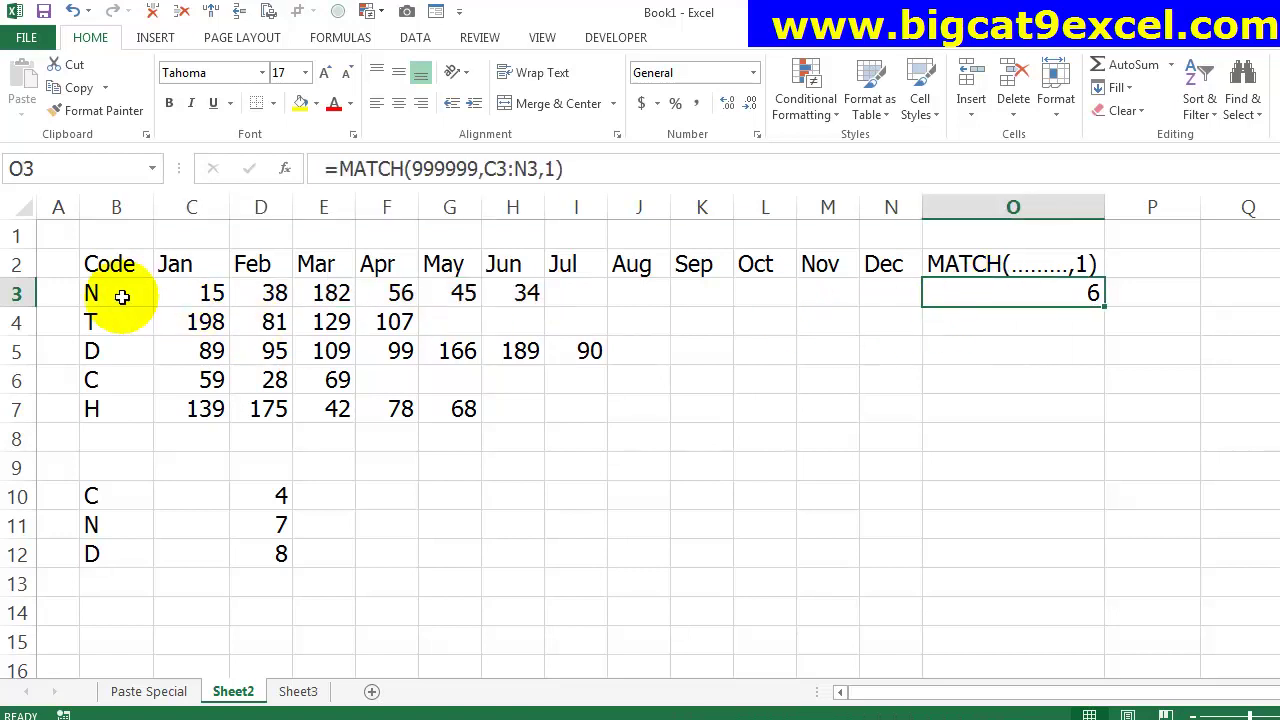
pyautogui.moveTo(194, 294); pyautogui.dragTo(509, 296)
pyautogui.click(966, 294)
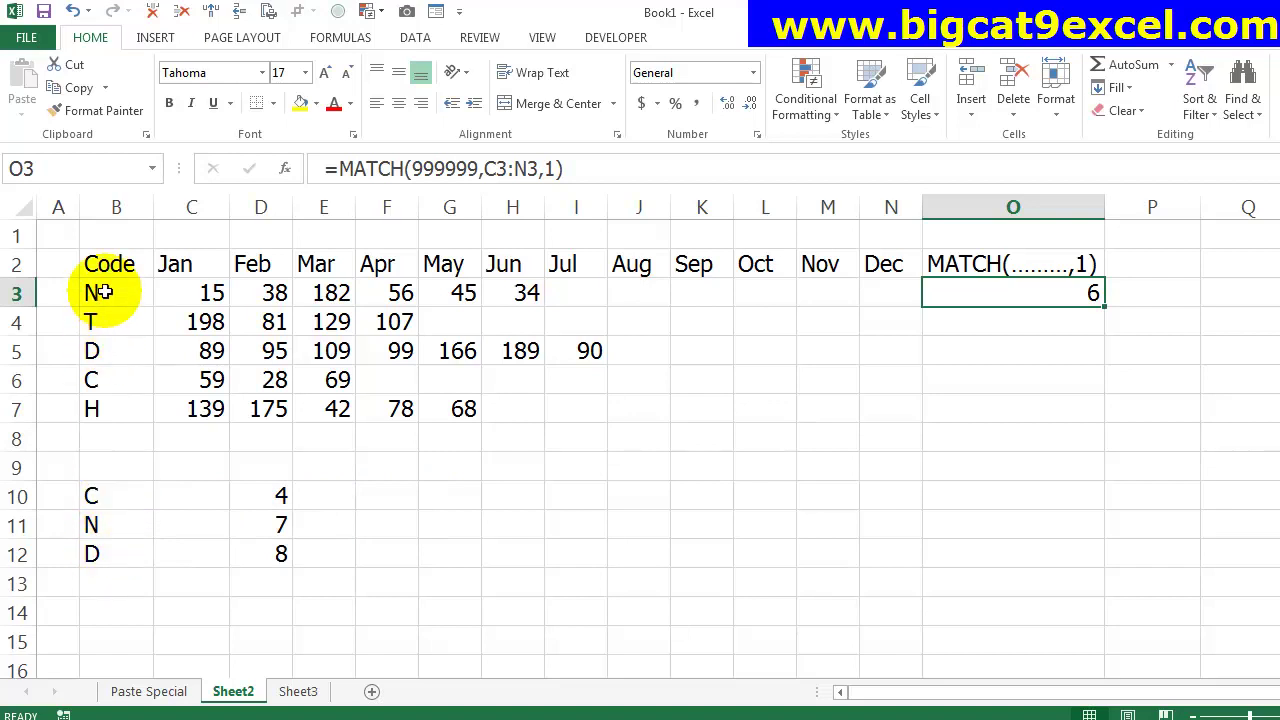
pyautogui.moveTo(100, 292); pyautogui.dragTo(100, 438)
pyautogui.click(1075, 306)
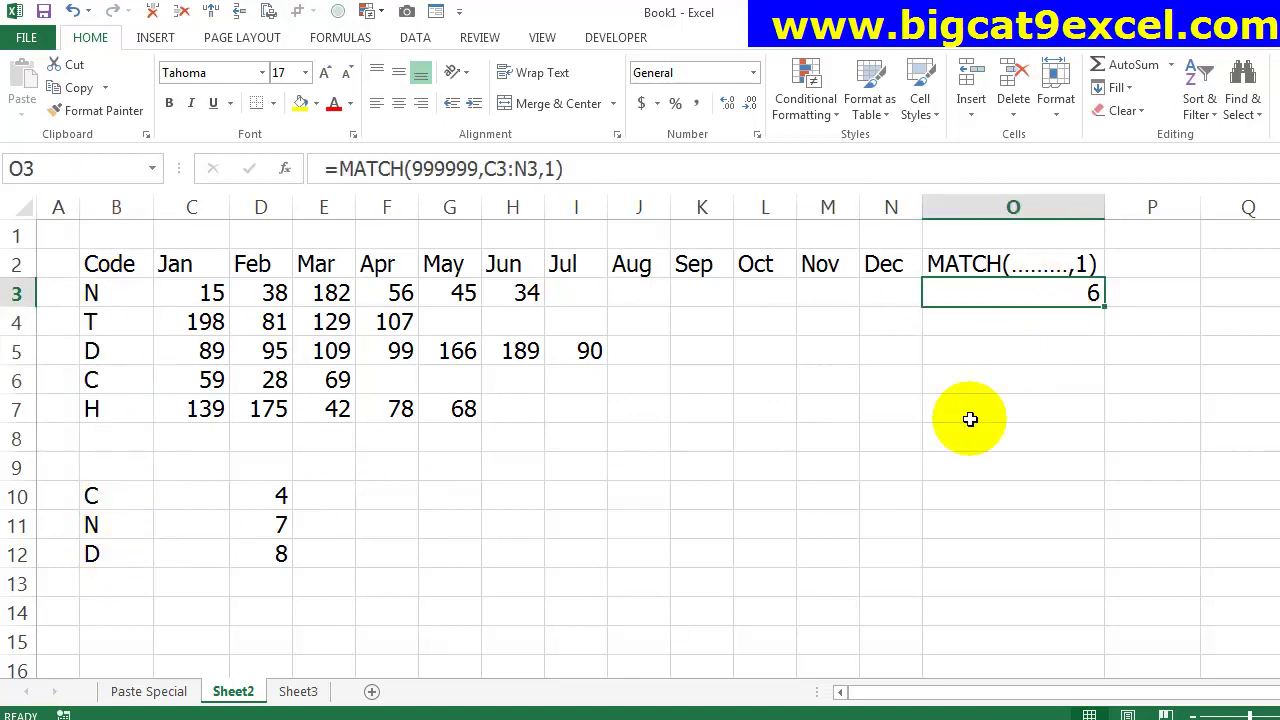
# - Add 1 to O3's MATCH formula and copy it down O4:O7, giving 7, 5, 8, 4, 6
pyautogui.press('F2')
pyautogui.write('+')
pyautogui.press('Return')
pyautogui.press('Up')
pyautogui.hotkey('ctrl', 'c')
pyautogui.hotkey('shift', 'Down')
pyautogui.hotkey('shift', 'Down')
pyautogui.hotkey('shift', 'Down')
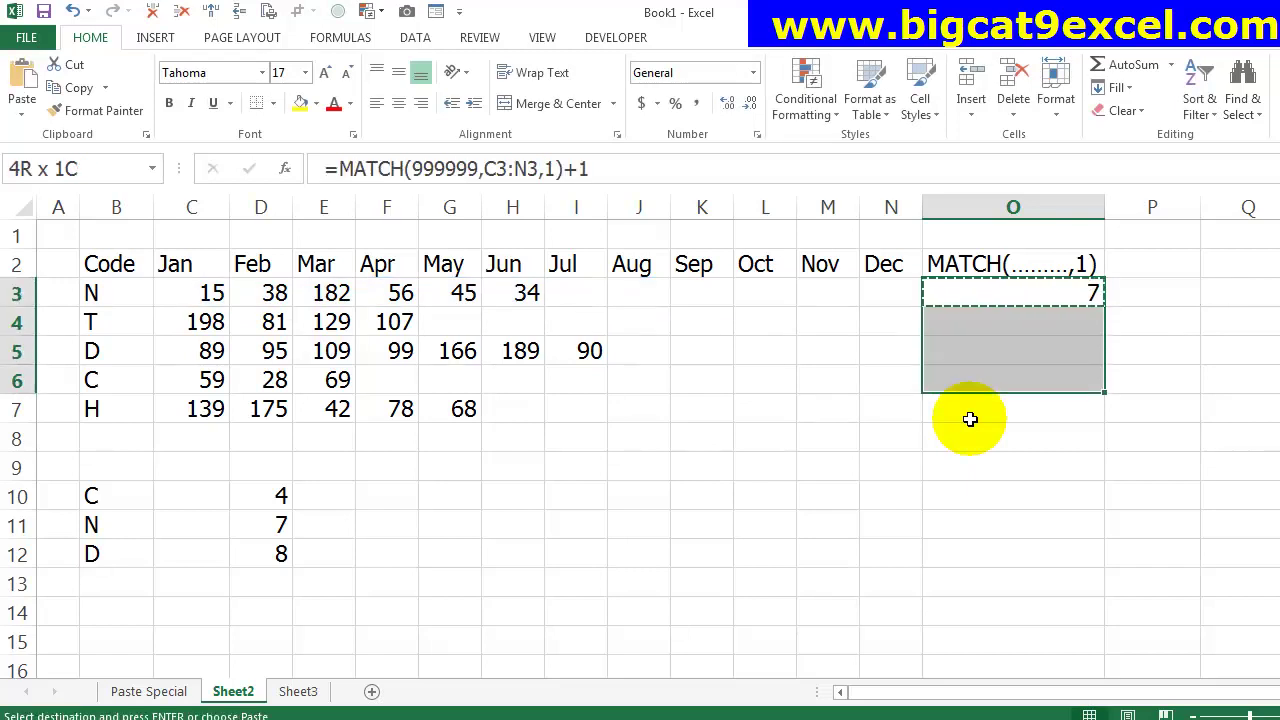
pyautogui.hotkey('shift', 'Down')
pyautogui.press('Return')
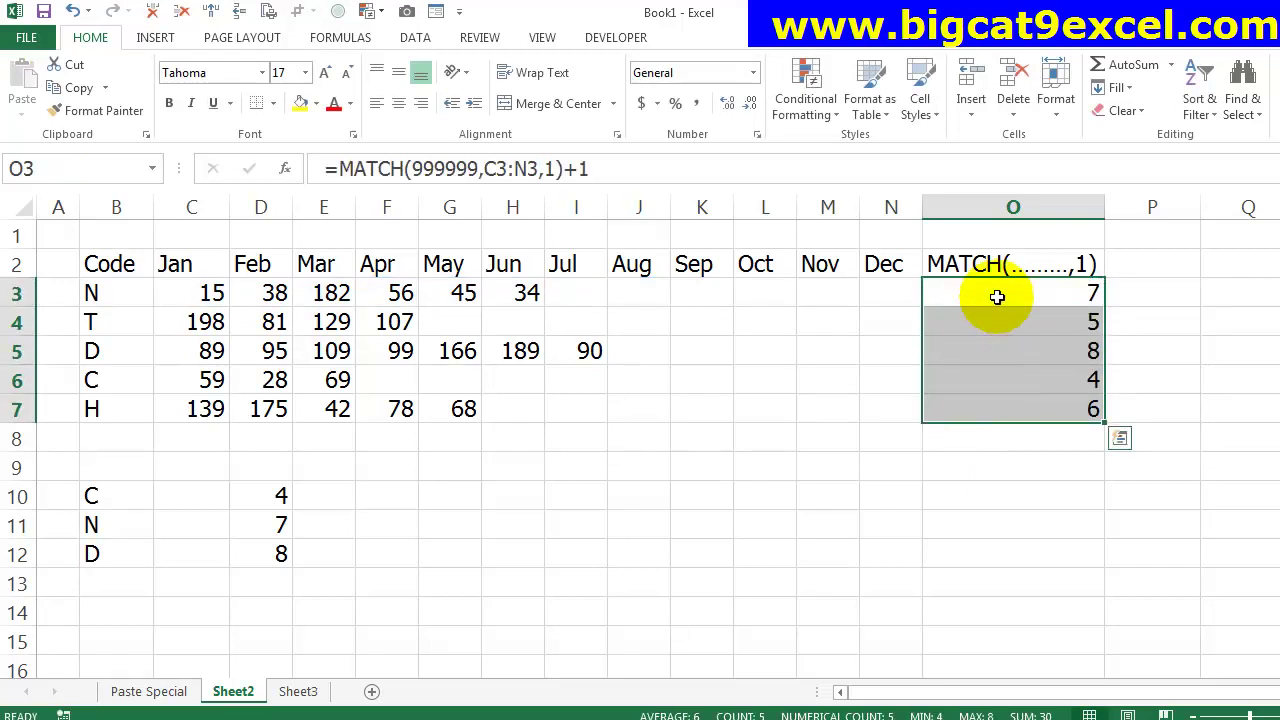
pyautogui.click(997, 296)
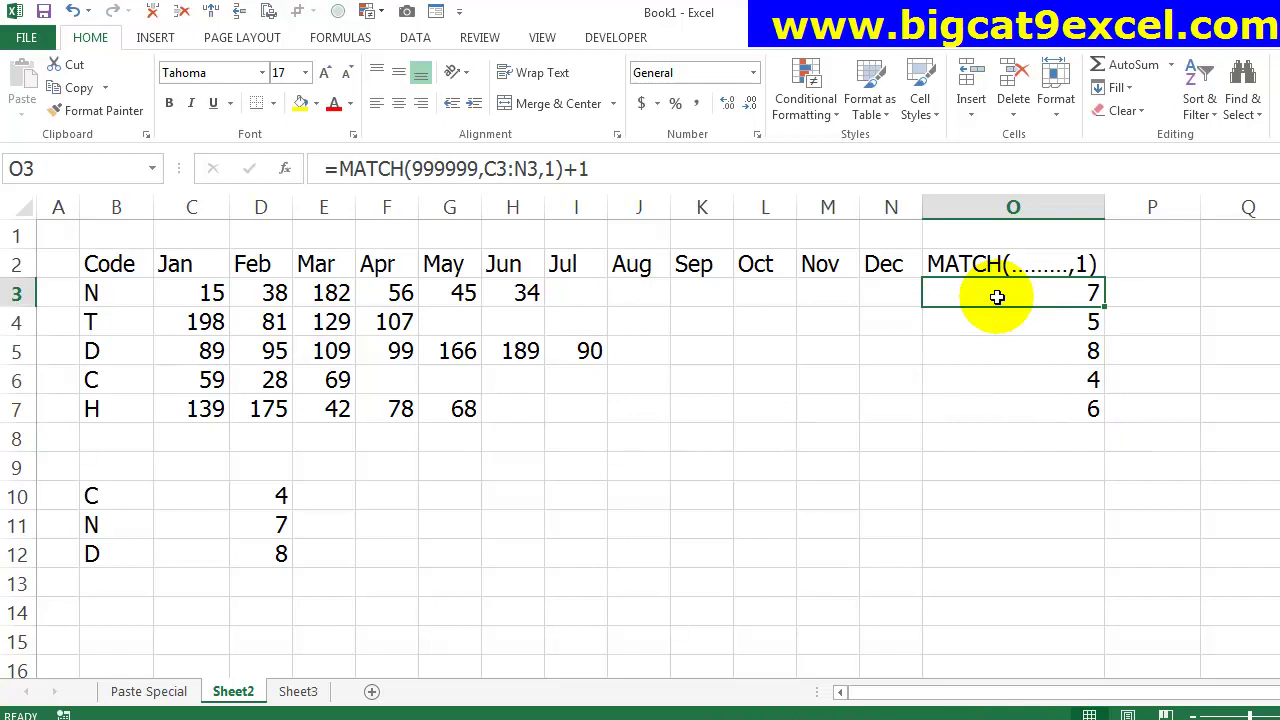
# - Replace the 999999 lookup value in O3's formula with MAX(C3:N3)+1
pyautogui.doubleClick(997, 296)
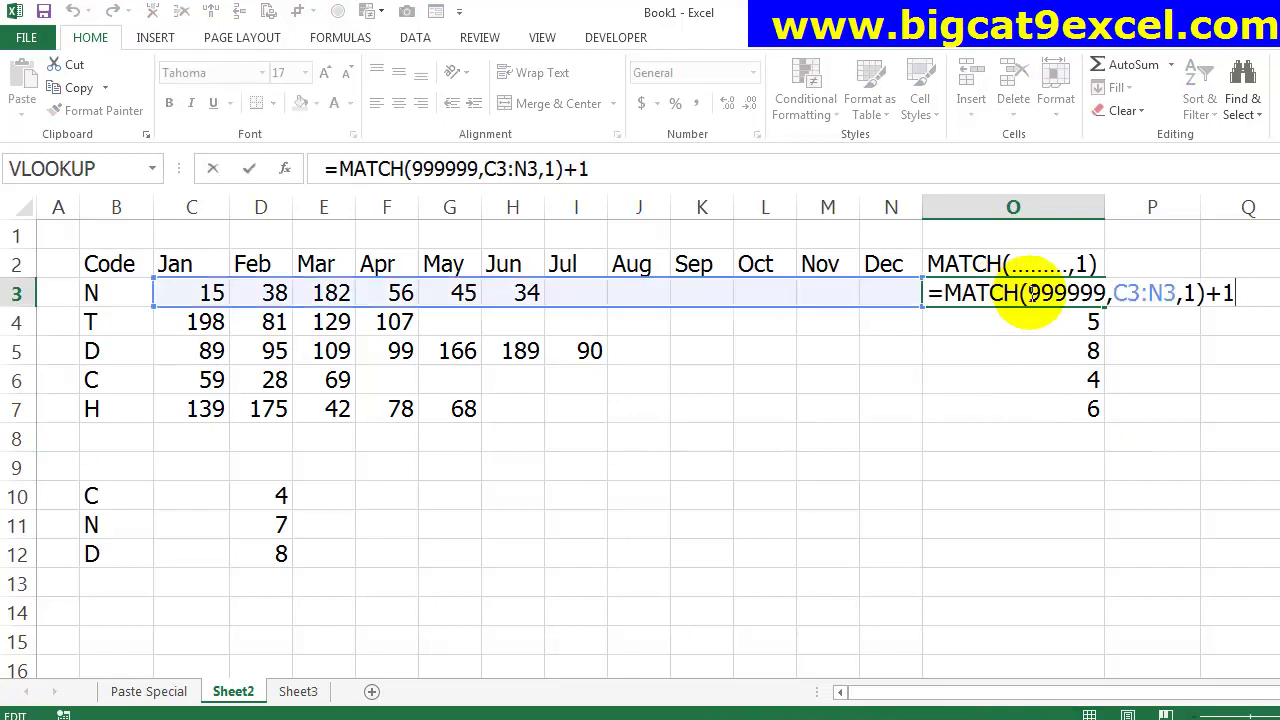
pyautogui.moveTo(1062, 292); pyautogui.dragTo(1104, 294)
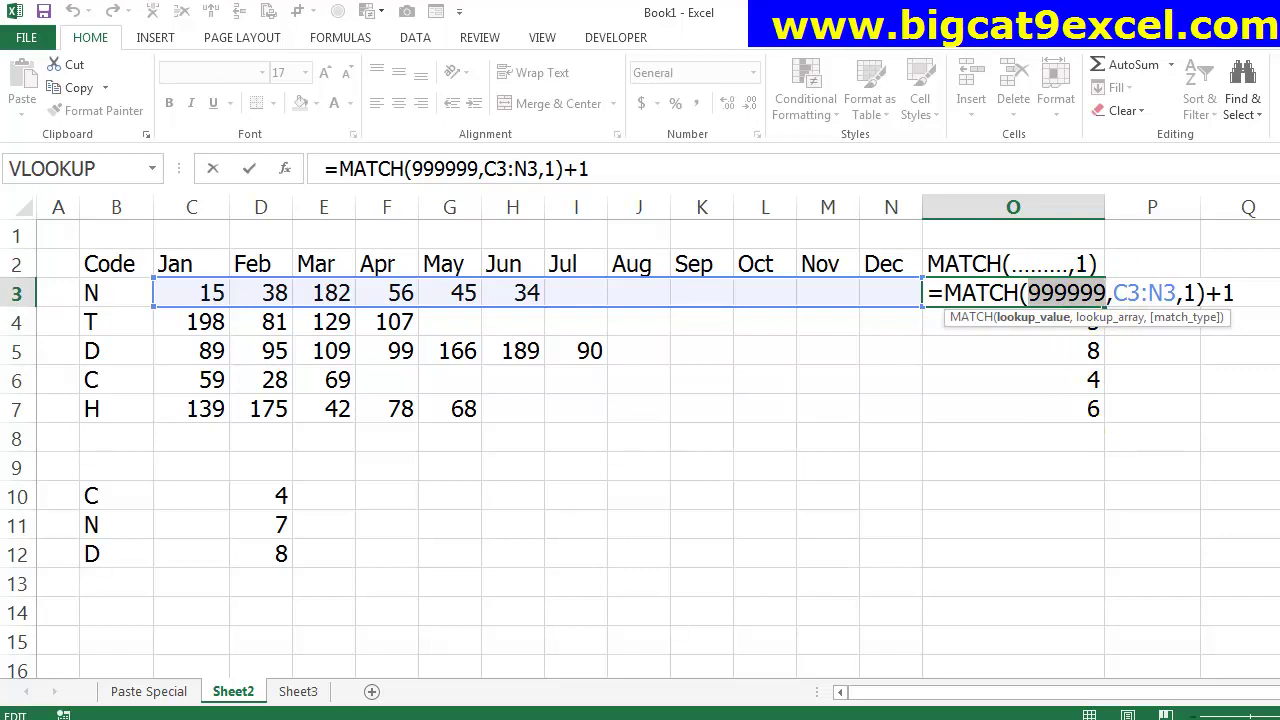
pyautogui.hscroll(4, 957, 611)
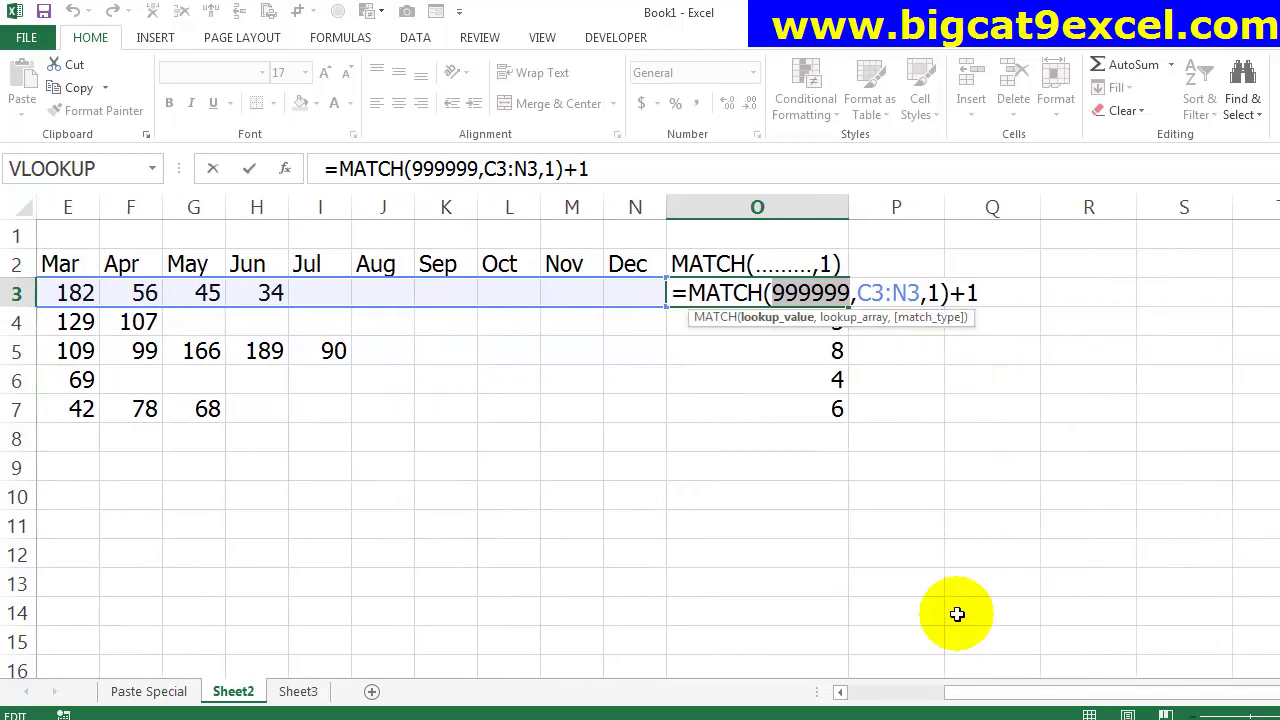
pyautogui.press('BackSpace')
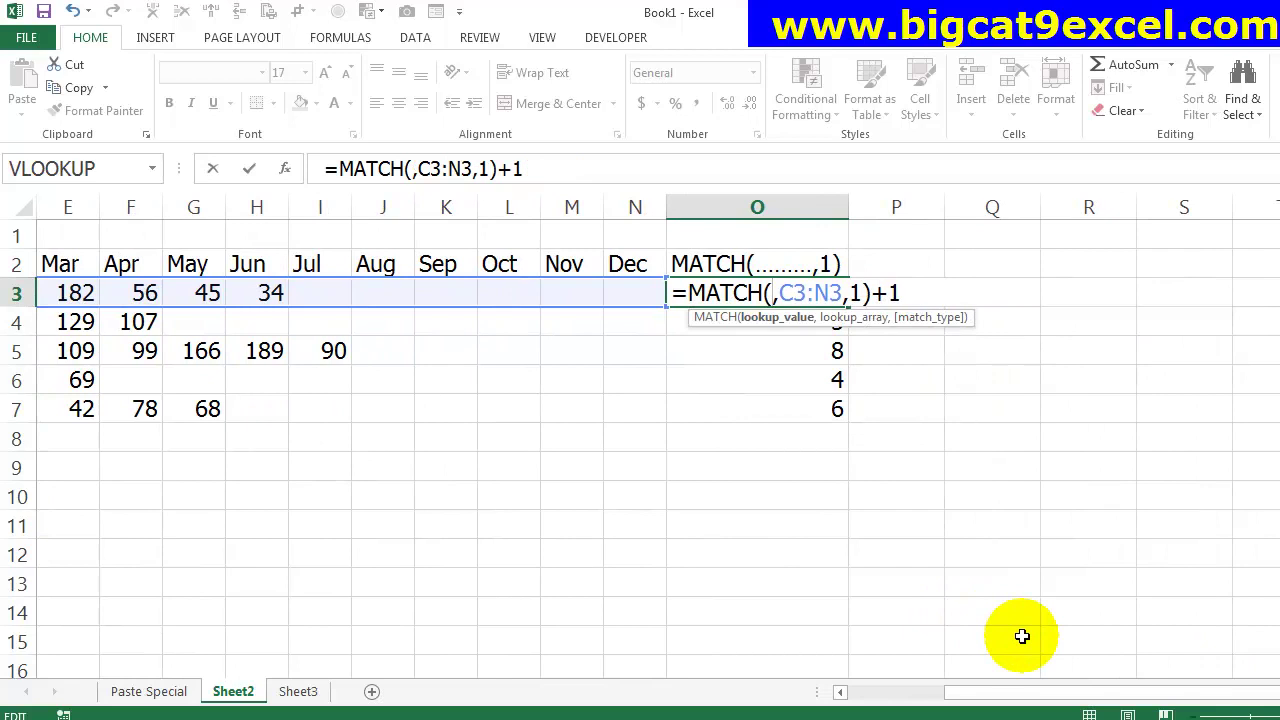
pyautogui.write('MAX(')
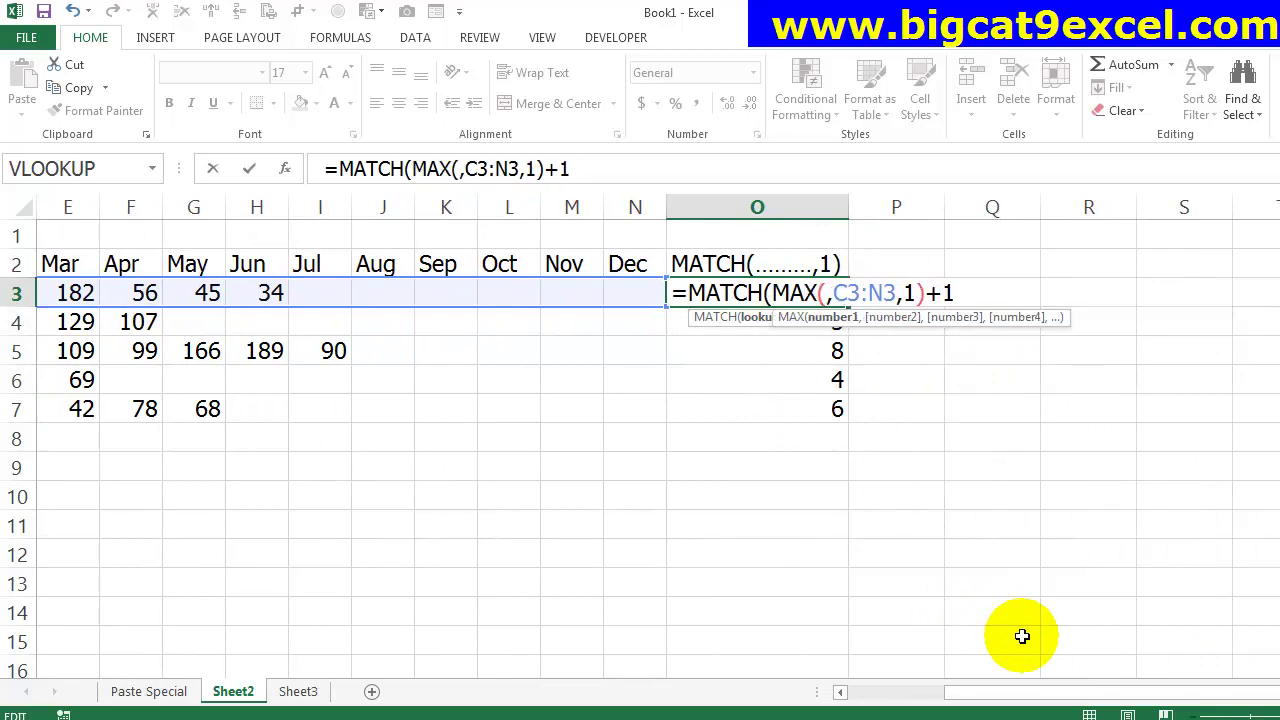
pyautogui.write('C3..')
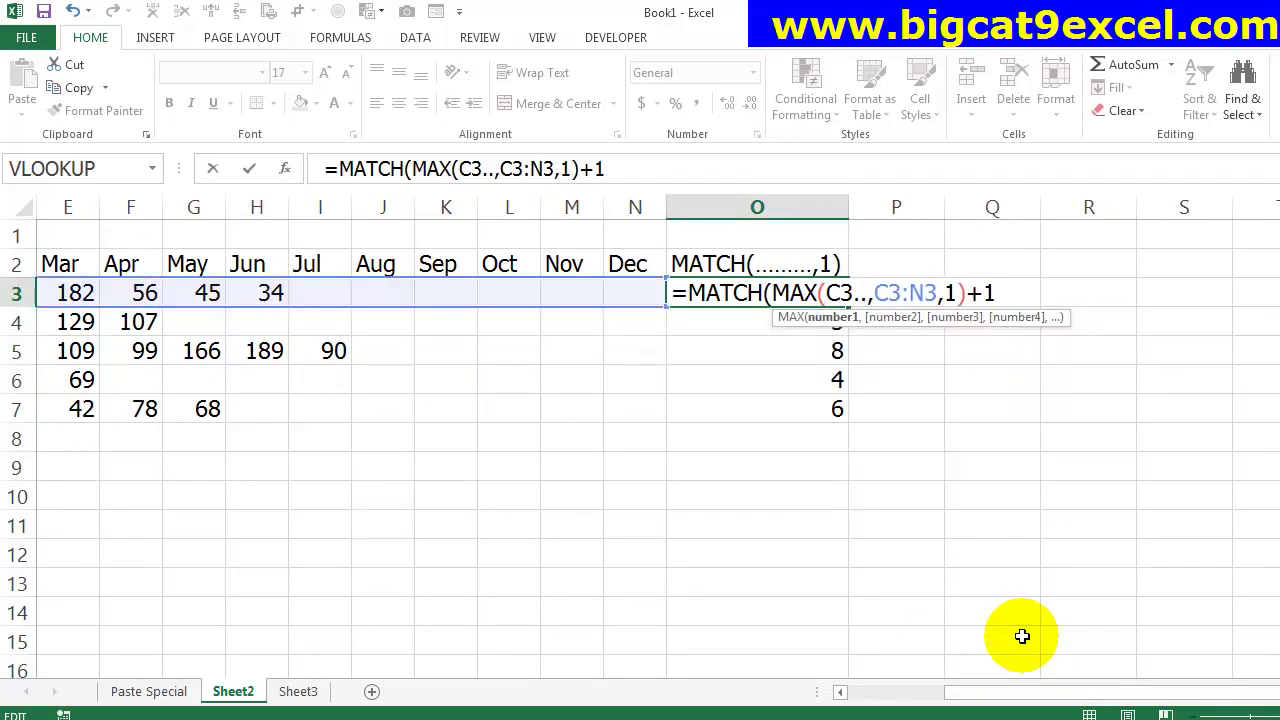
pyautogui.write('M3')
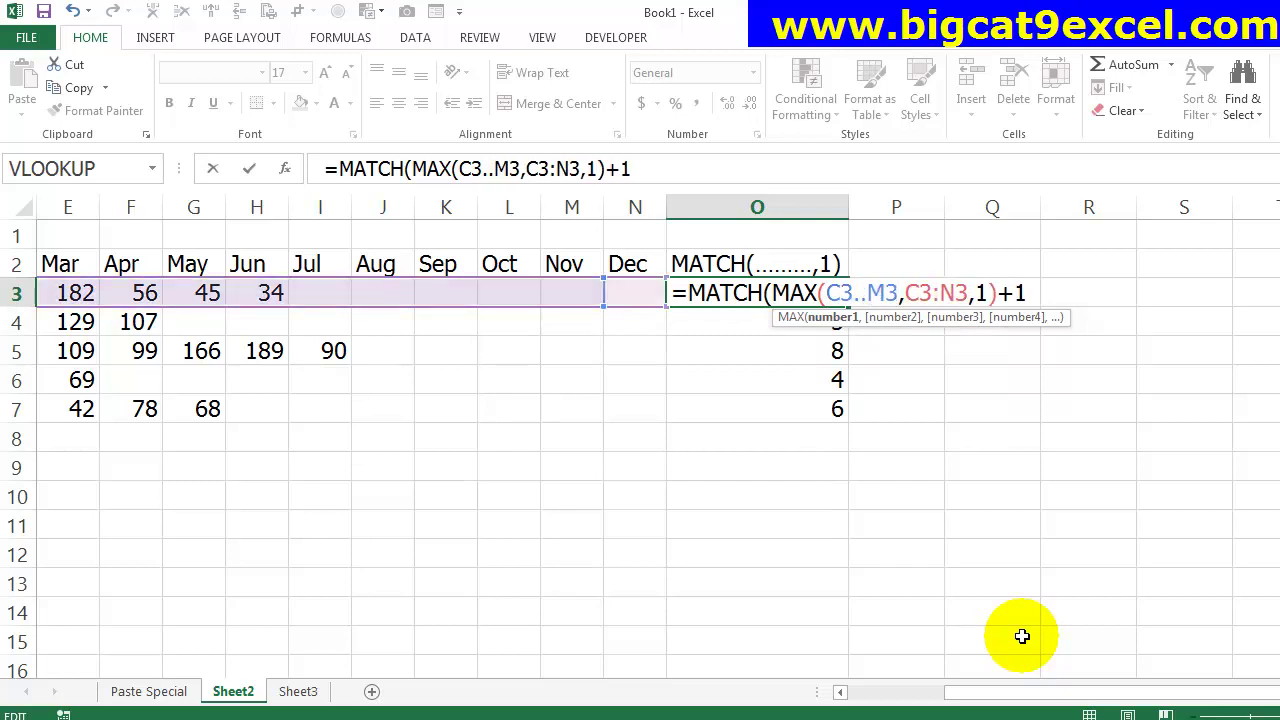
pyautogui.press('BackSpace')
pyautogui.press('BackSpace')
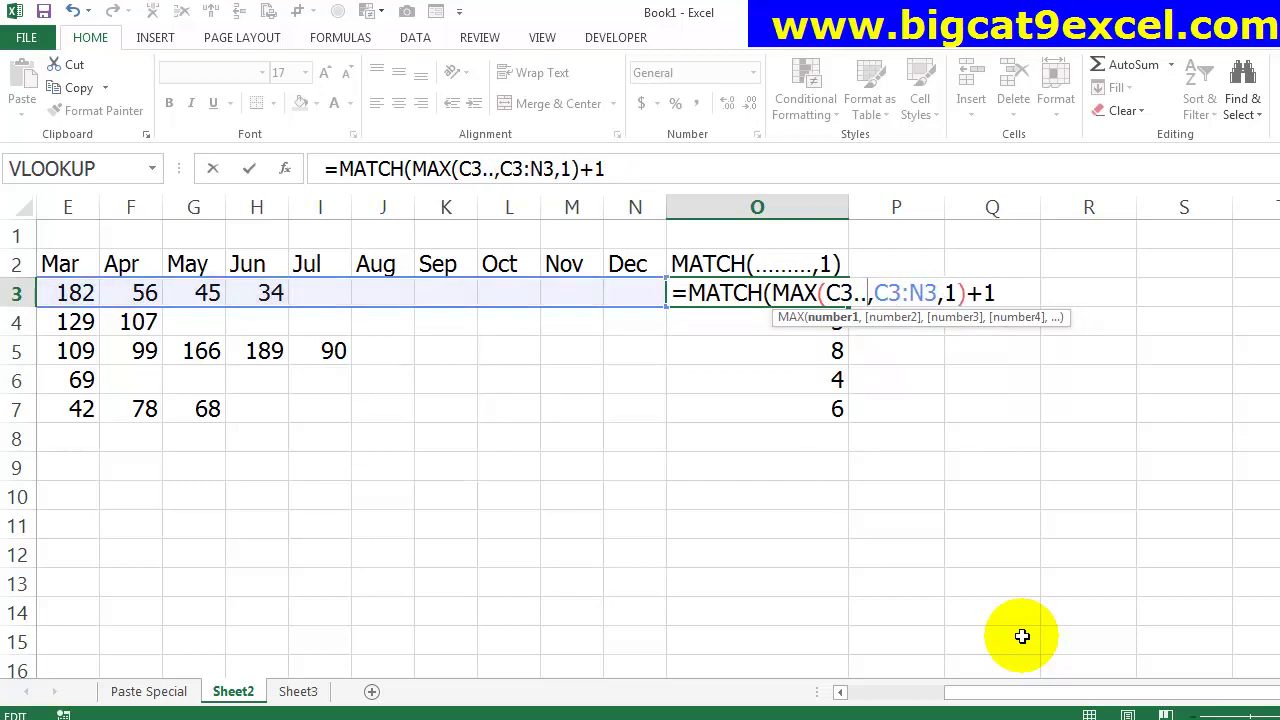
pyautogui.write('N3)+1')
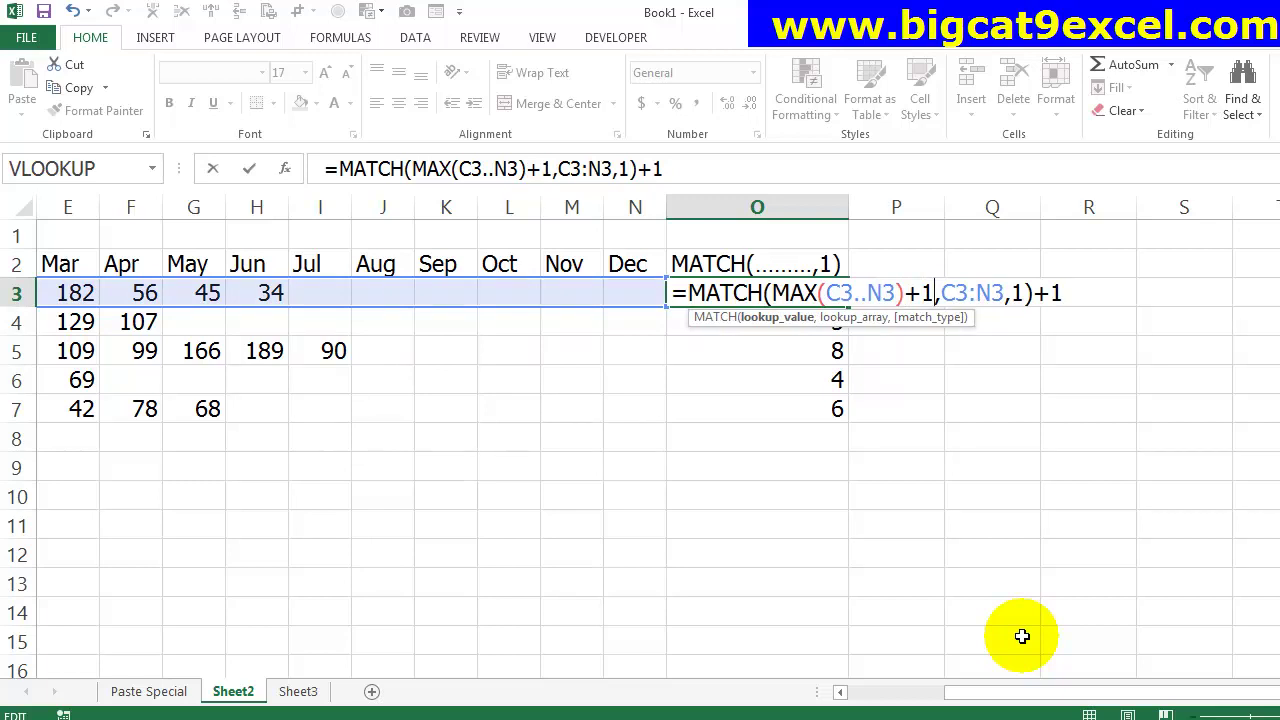
pyautogui.press('End')
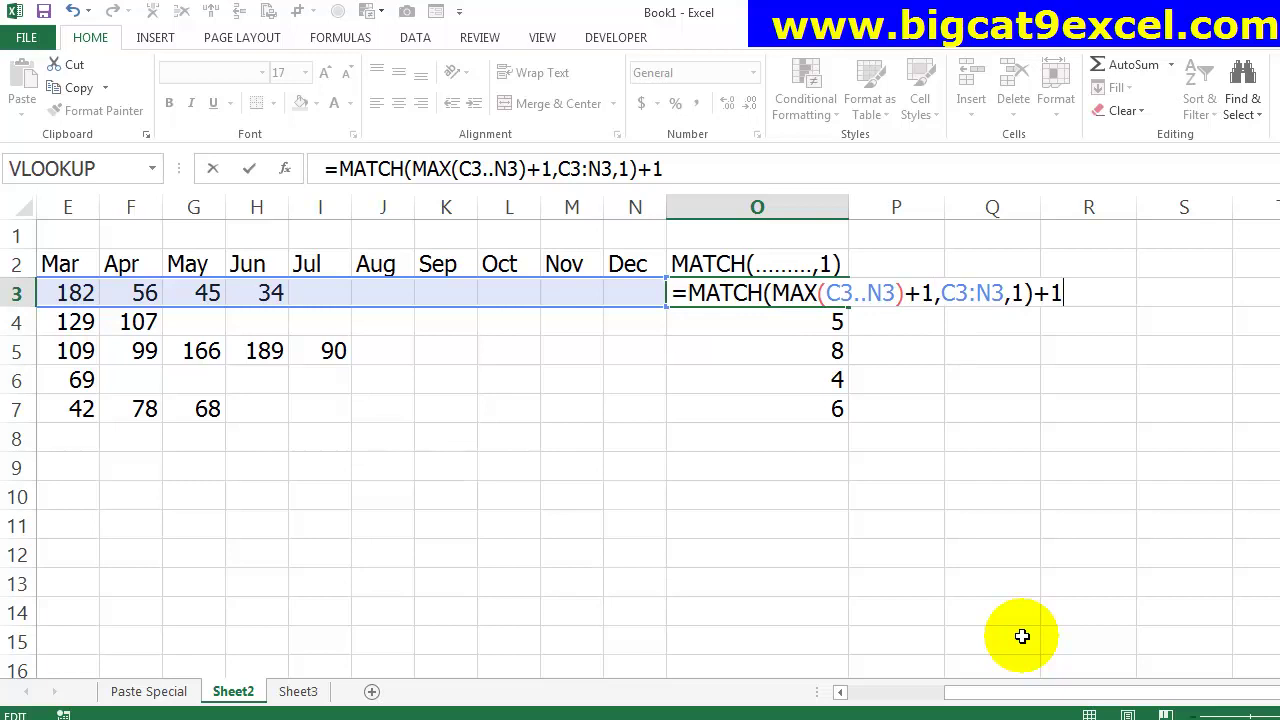
pyautogui.press('Return')
# - Copy the MAX-based formula down O4:O7 and review it, still giving 7, 5, 8, 4, 6
pyautogui.press('Up')
pyautogui.hotkey('ctrl', 'c')
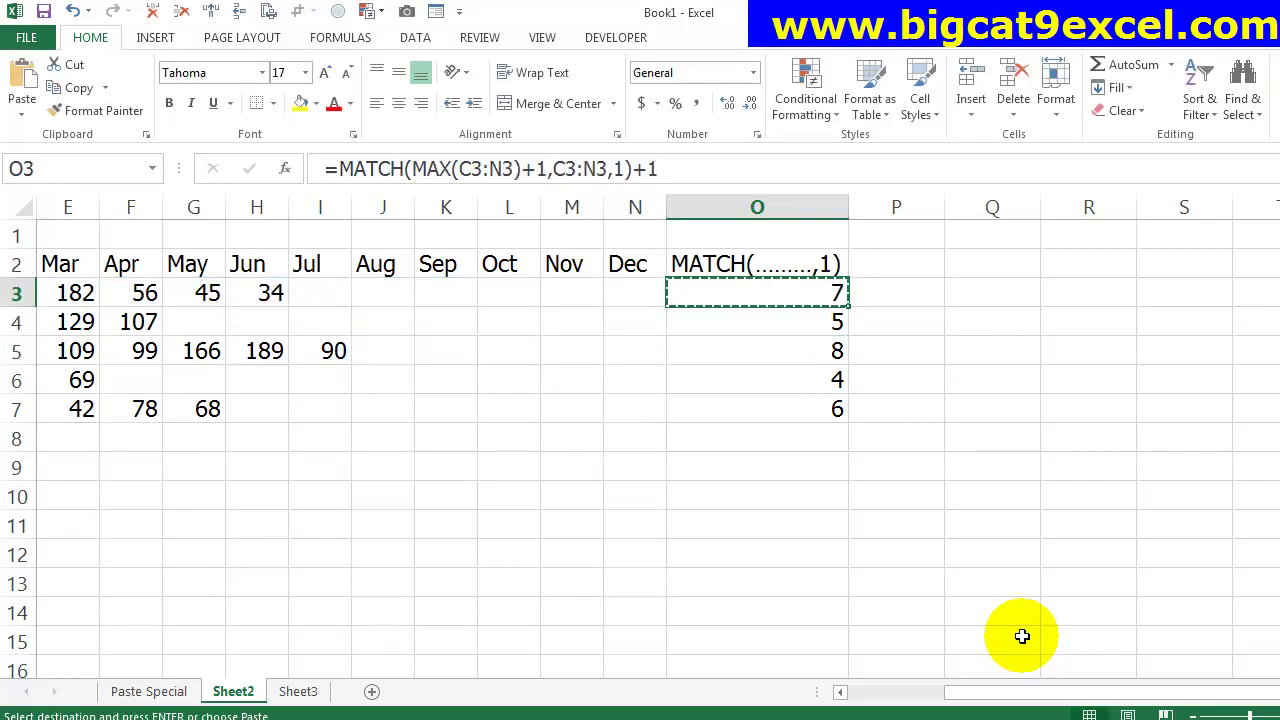
pyautogui.hotkey('shift', 'Down')
pyautogui.hotkey('shift', 'Down')
pyautogui.hotkey('shift', 'Down')
pyautogui.press('Return')
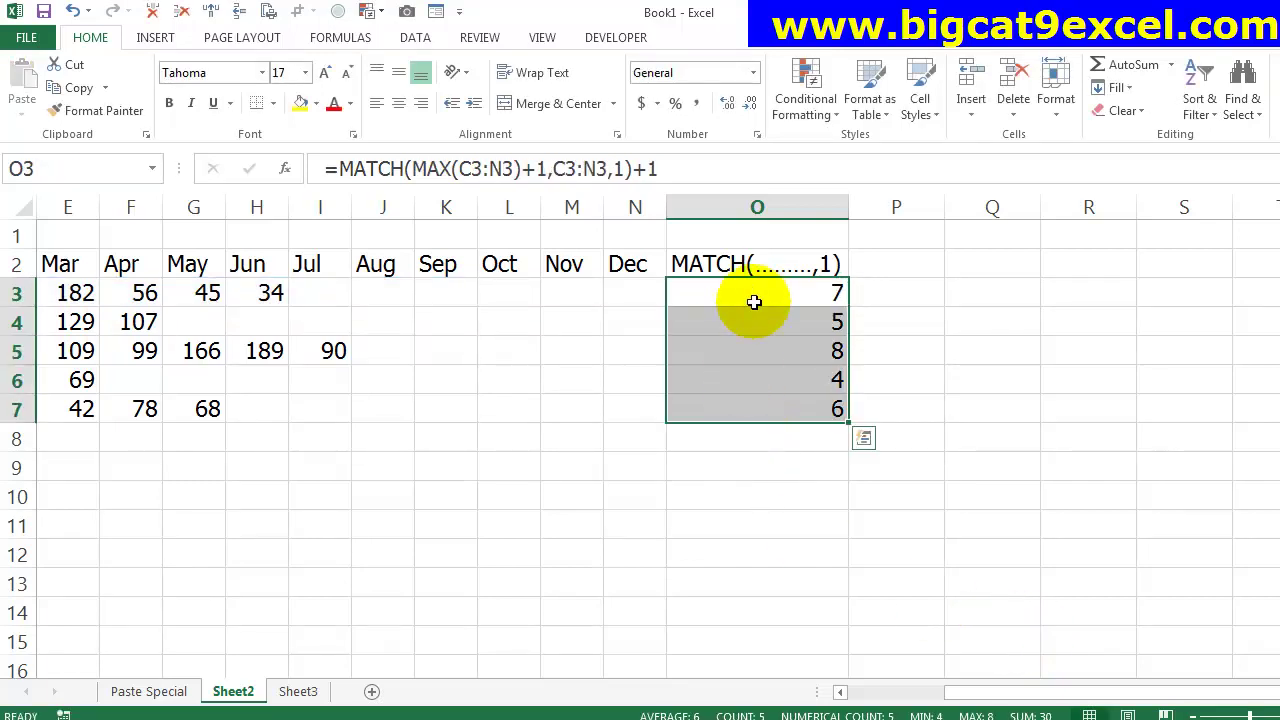
pyautogui.click(752, 294)
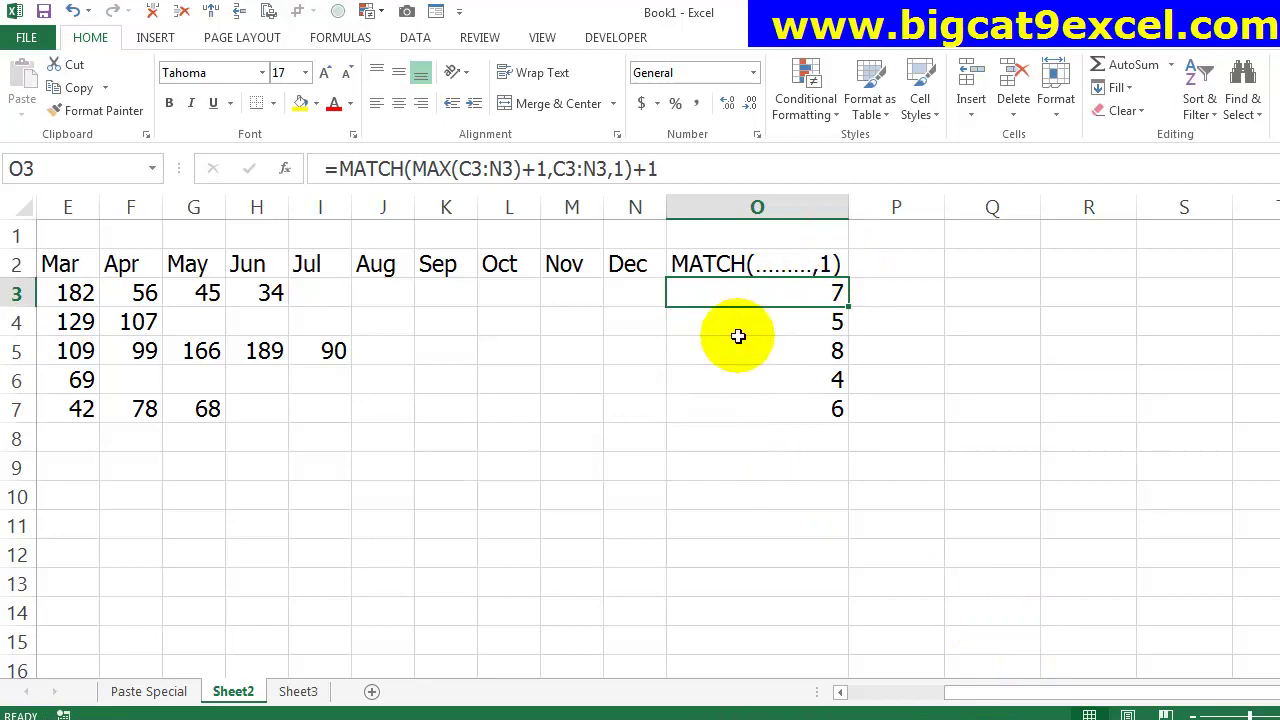
pyautogui.press('F2')
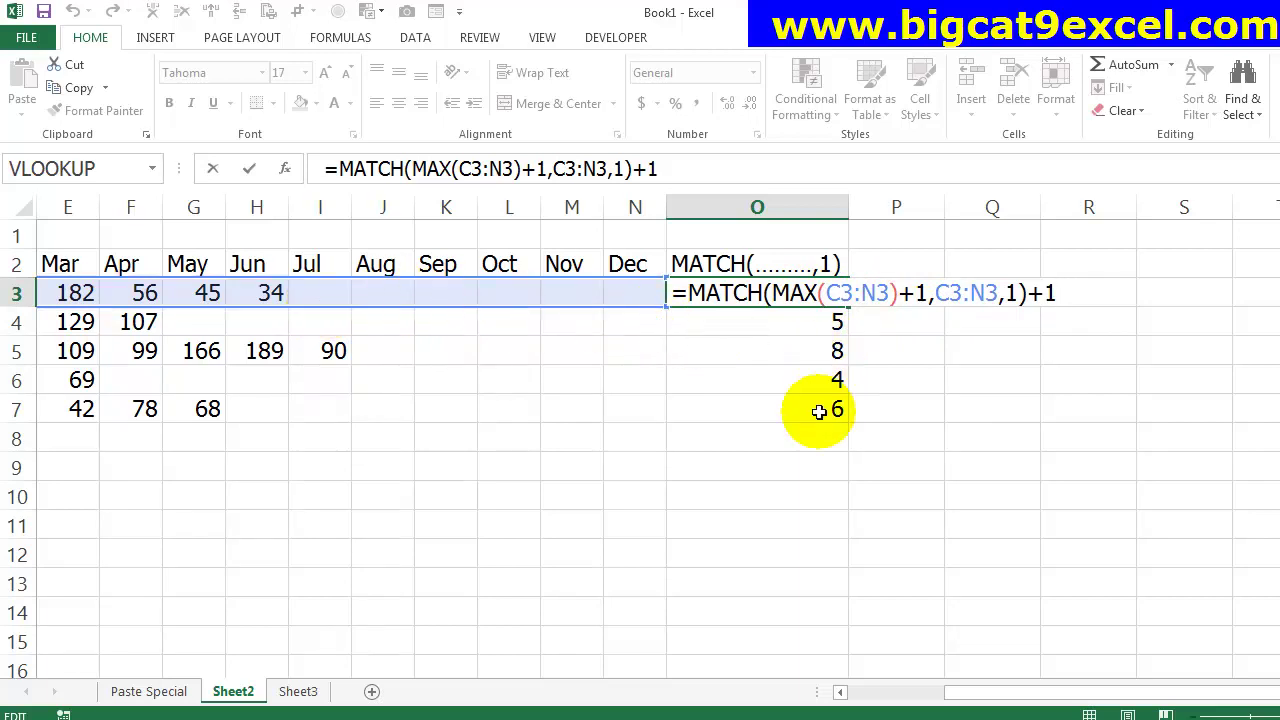
pyautogui.hotkey('ctrl', 'Return')
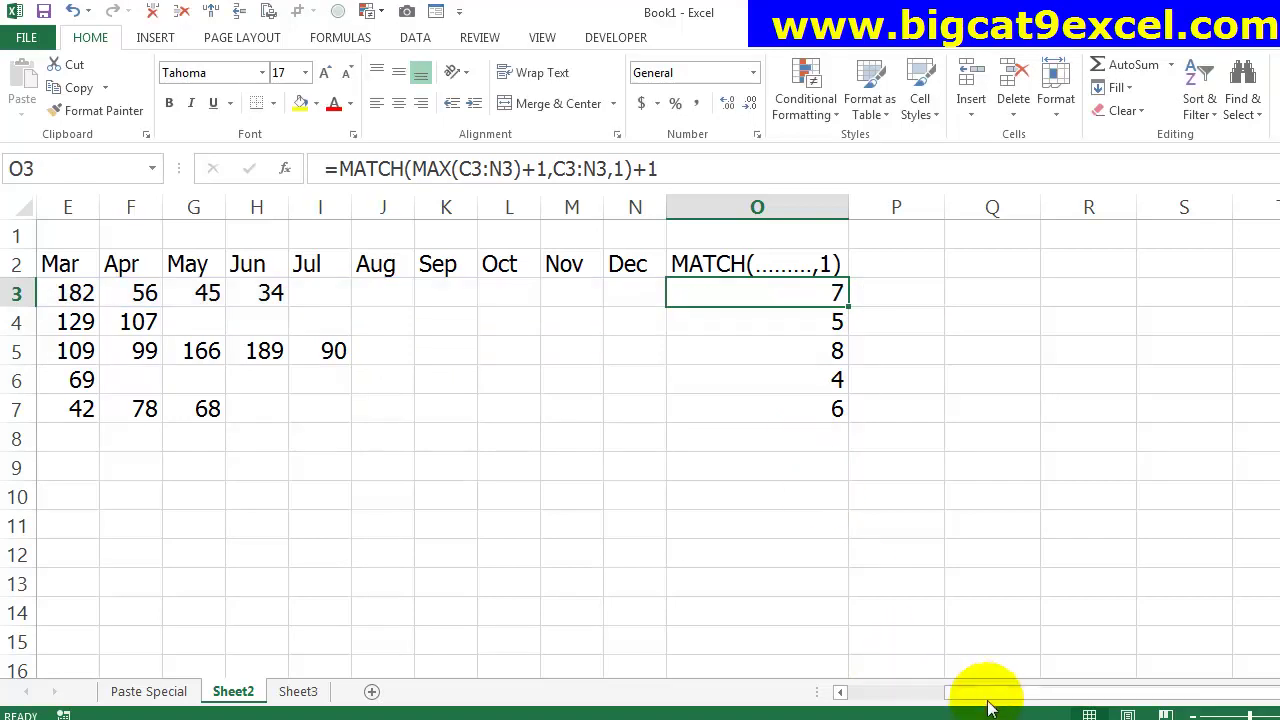
# - Clear the typed positions 4, 7 and 8 from D10:D12
pyautogui.moveTo(978, 690); pyautogui.dragTo(880, 694)
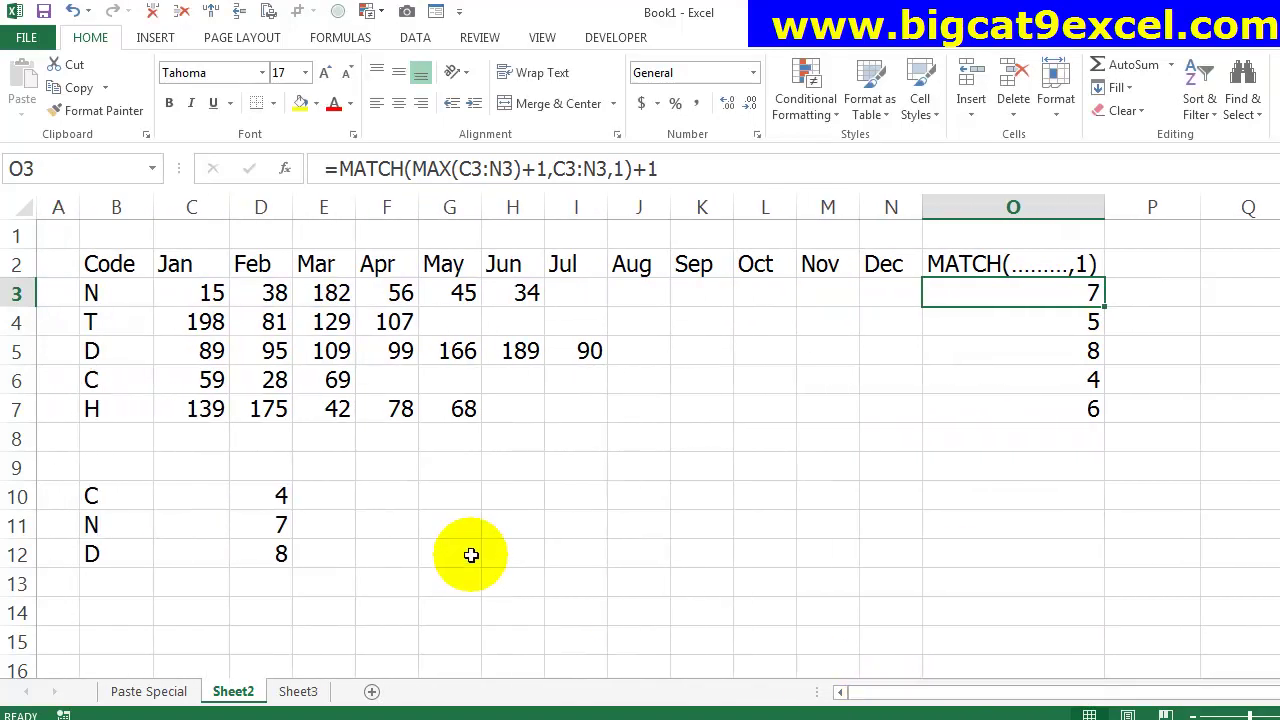
pyautogui.moveTo(265, 497); pyautogui.dragTo(272, 566)
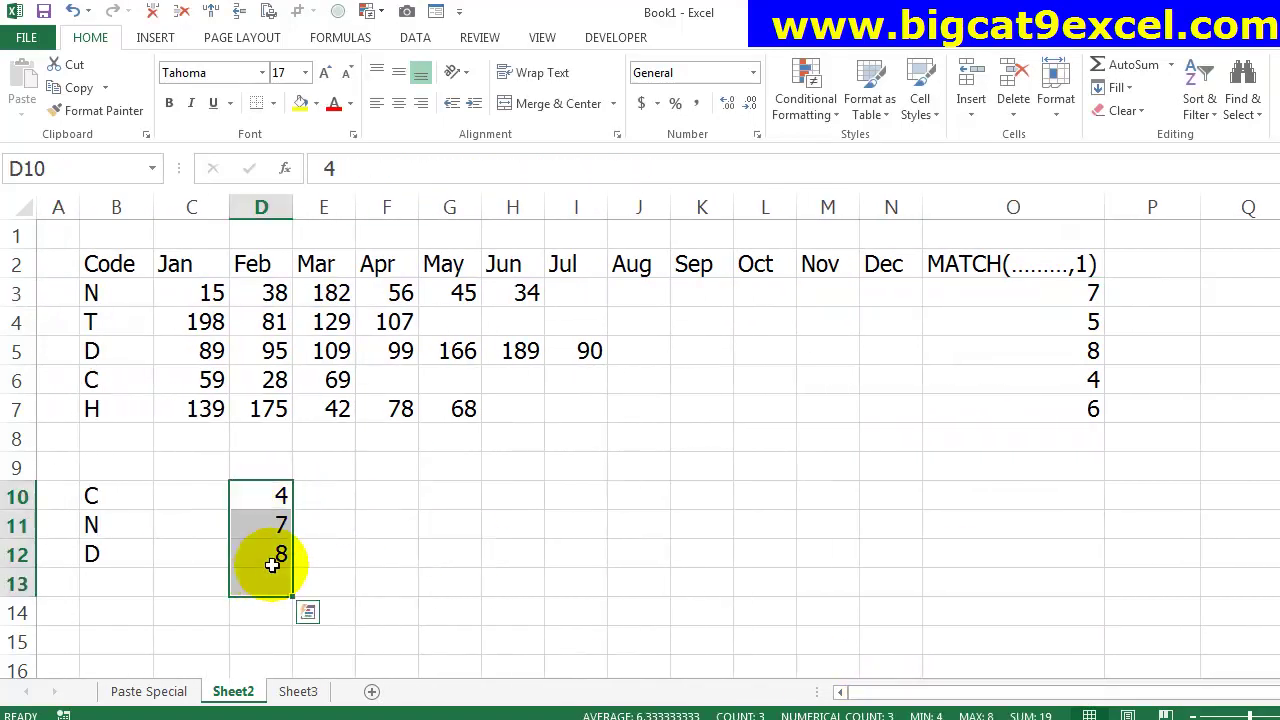
pyautogui.press('Delete')
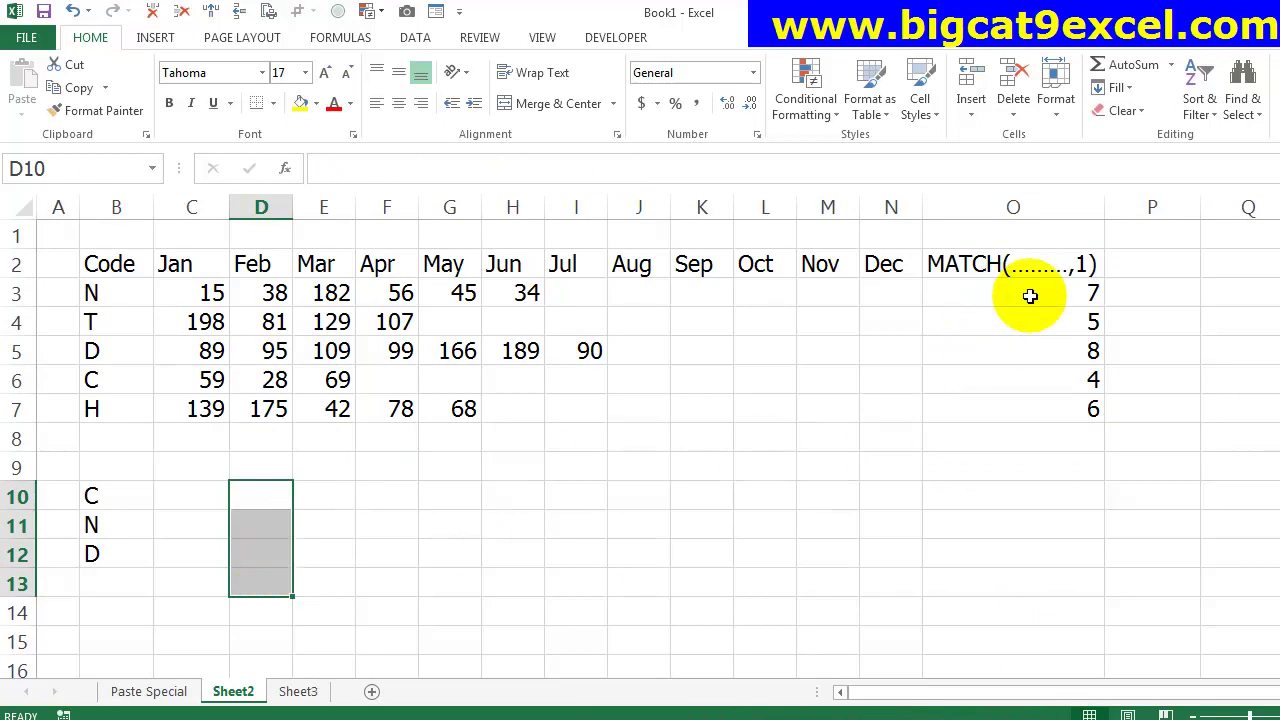
pyautogui.click(280, 497)
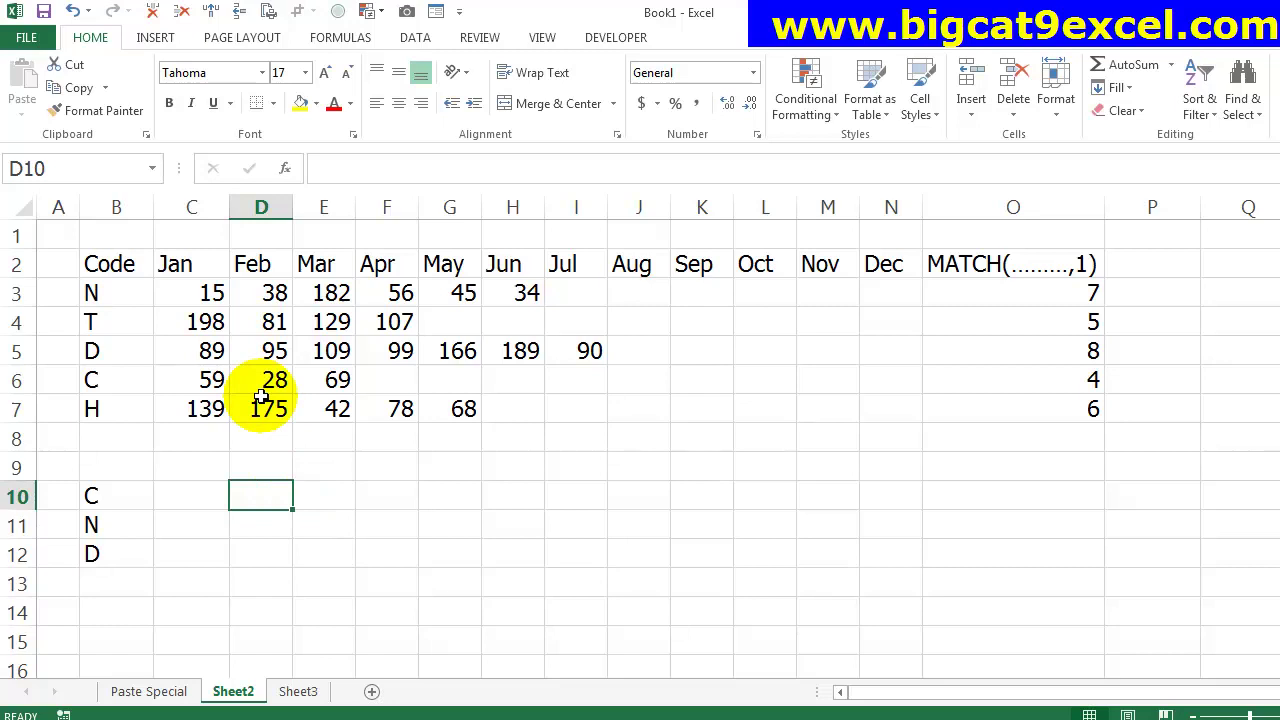
# - Number row 1 from 1 to 14 across B1:O1 with 1 in B1 and =B1+1 filled right
pyautogui.click(117, 230)
pyautogui.write('1')
pyautogui.press('Tab')
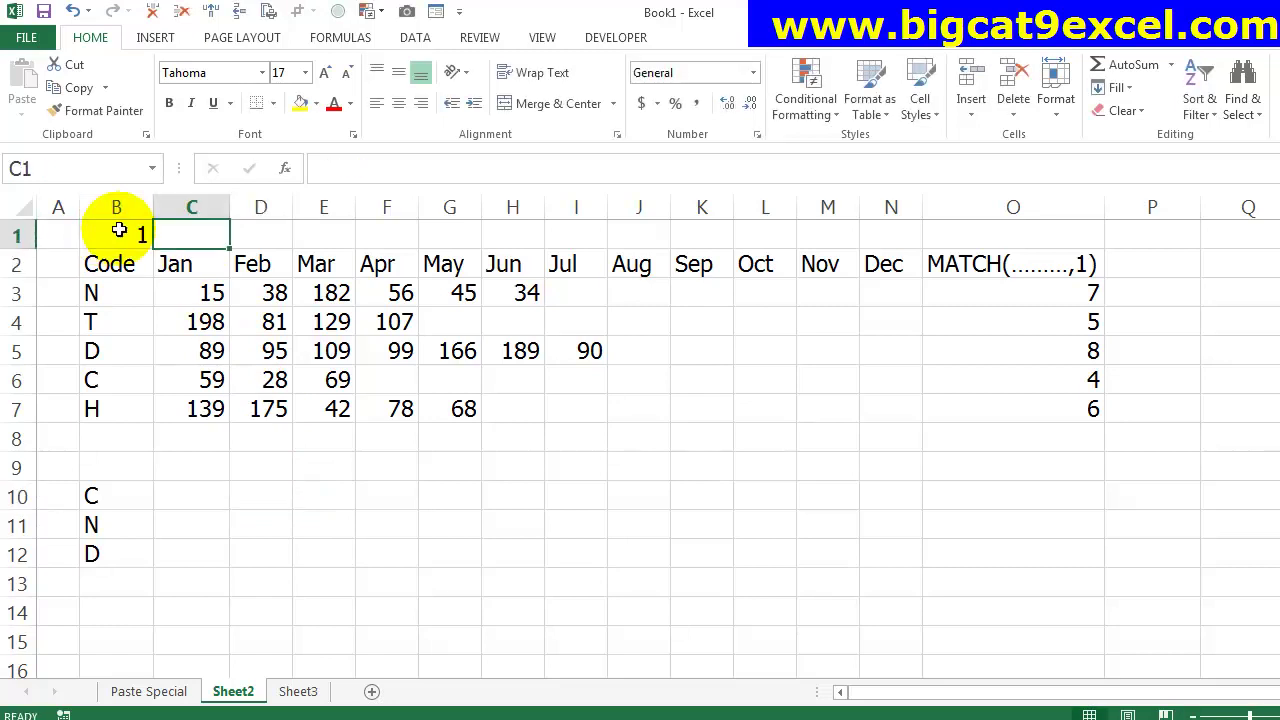
pyautogui.write('=')
pyautogui.click(118, 230)
pyautogui.write('+1')
pyautogui.press('Return')
pyautogui.press('Up')
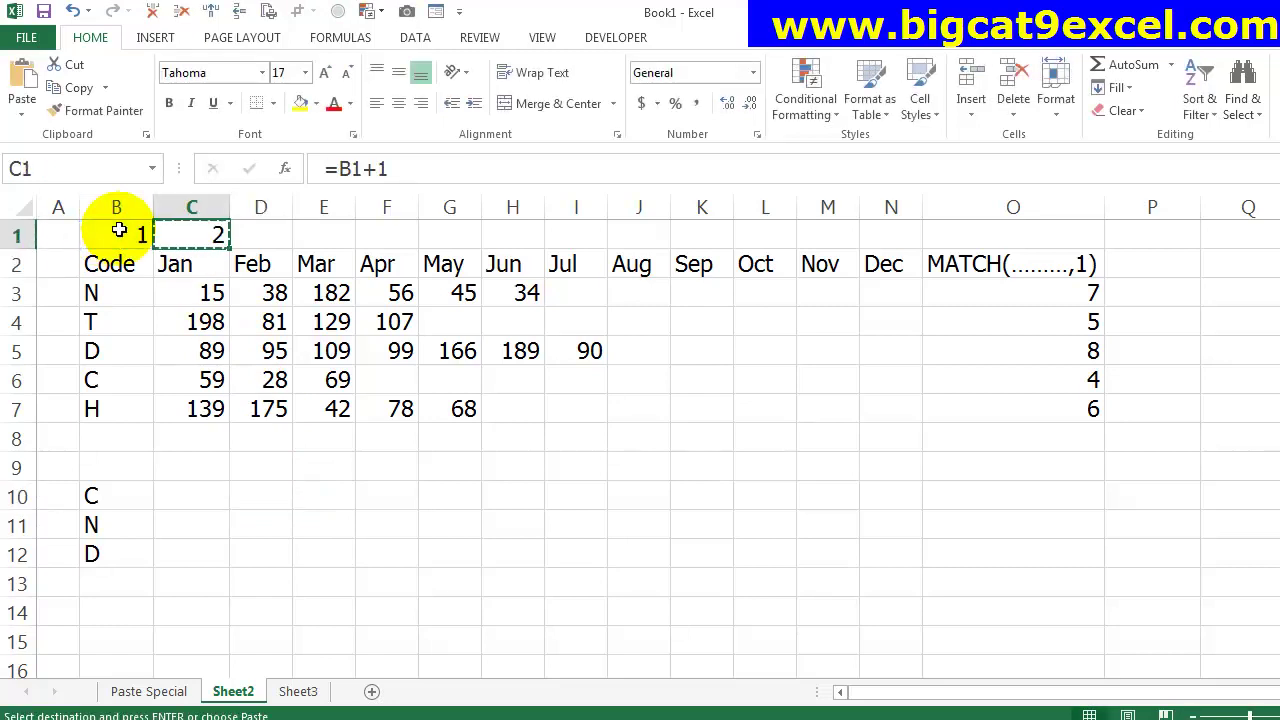
pyautogui.hotkey('ctrl', 'c')
pyautogui.hotkey('shift', 'ctrl', 'Right')
pyautogui.hotkey('shift', 'Up')
pyautogui.press('Return')
pyautogui.hotkey('ctrl', 'Right')
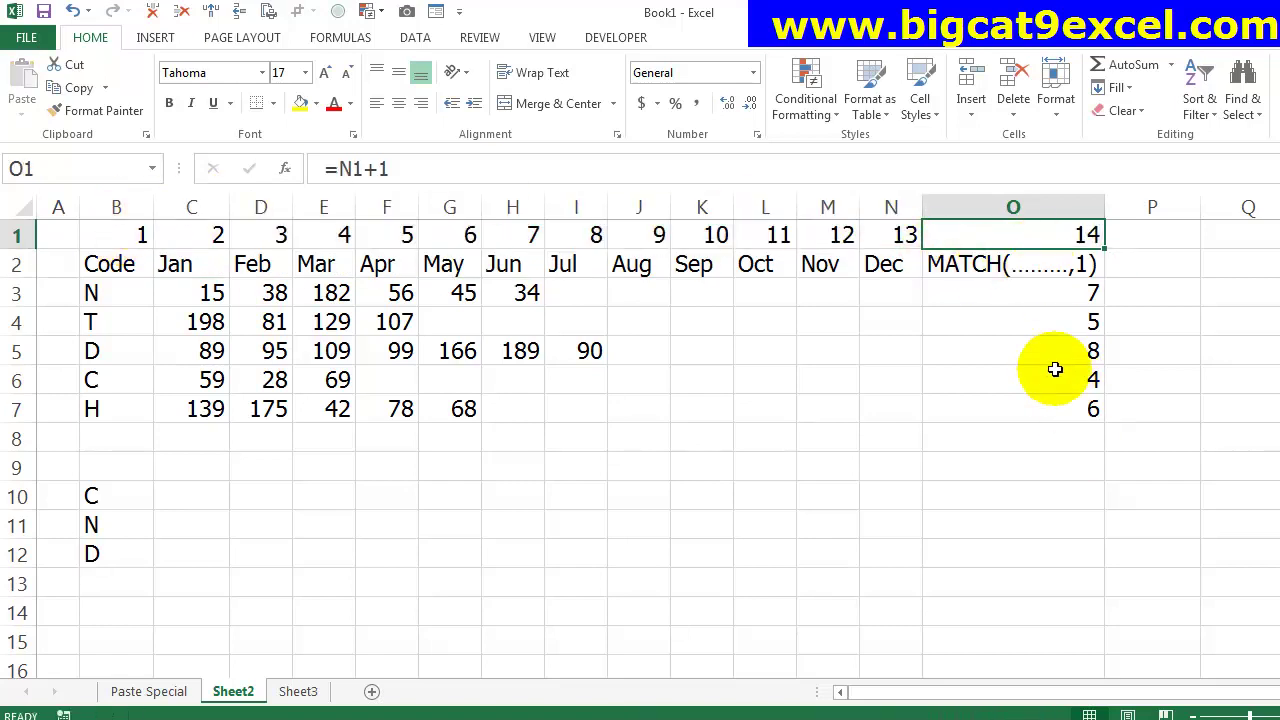
# - Enter =VLOOKUP(B10,$B$3:$O$7,14,0) in D10 to fetch code C's position 4
pyautogui.click(279, 499)
pyautogui.write('=')
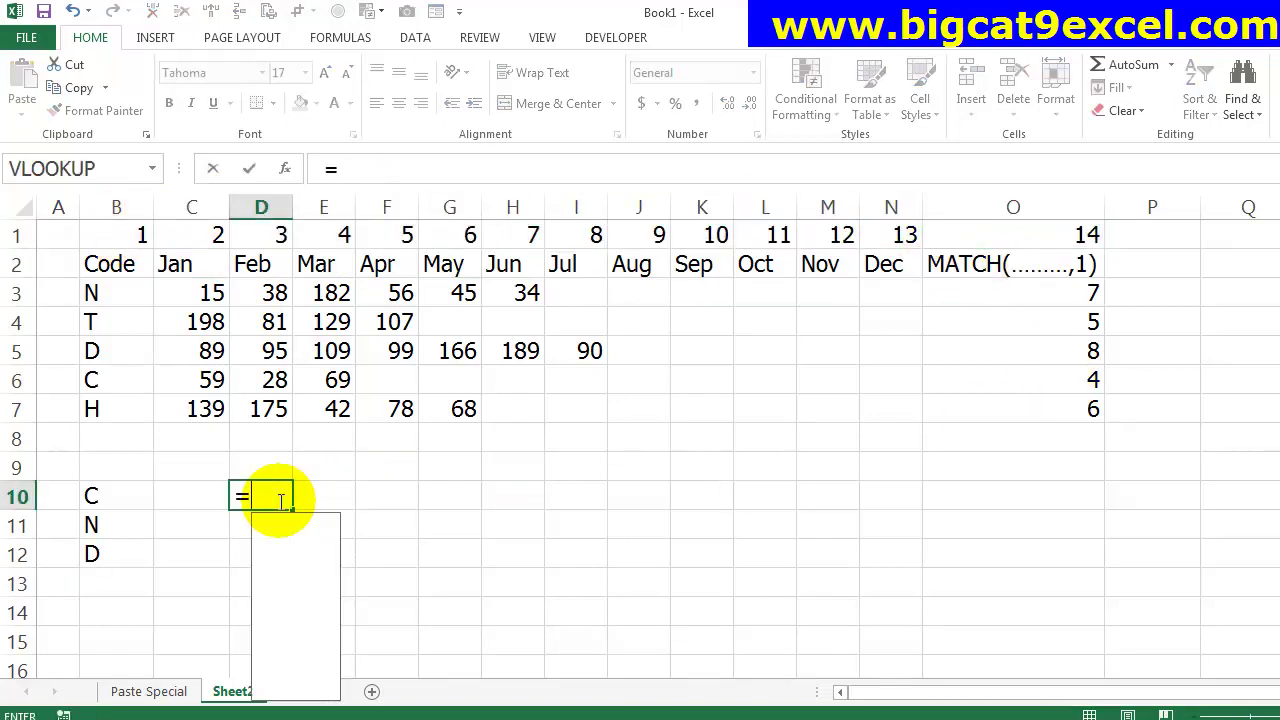
pyautogui.write('VLOOKUP(')
pyautogui.press('Left')
pyautogui.press('Left')
pyautogui.write(',')
pyautogui.press('Up')
pyautogui.press('Up')
pyautogui.press('Up')
pyautogui.press('Up')
pyautogui.press('Left')
pyautogui.press('Left')
pyautogui.hotkey('ctrl', 'shift', 'Right')
pyautogui.hotkey('shift', 'Down')
pyautogui.hotkey('shift', 'Down')
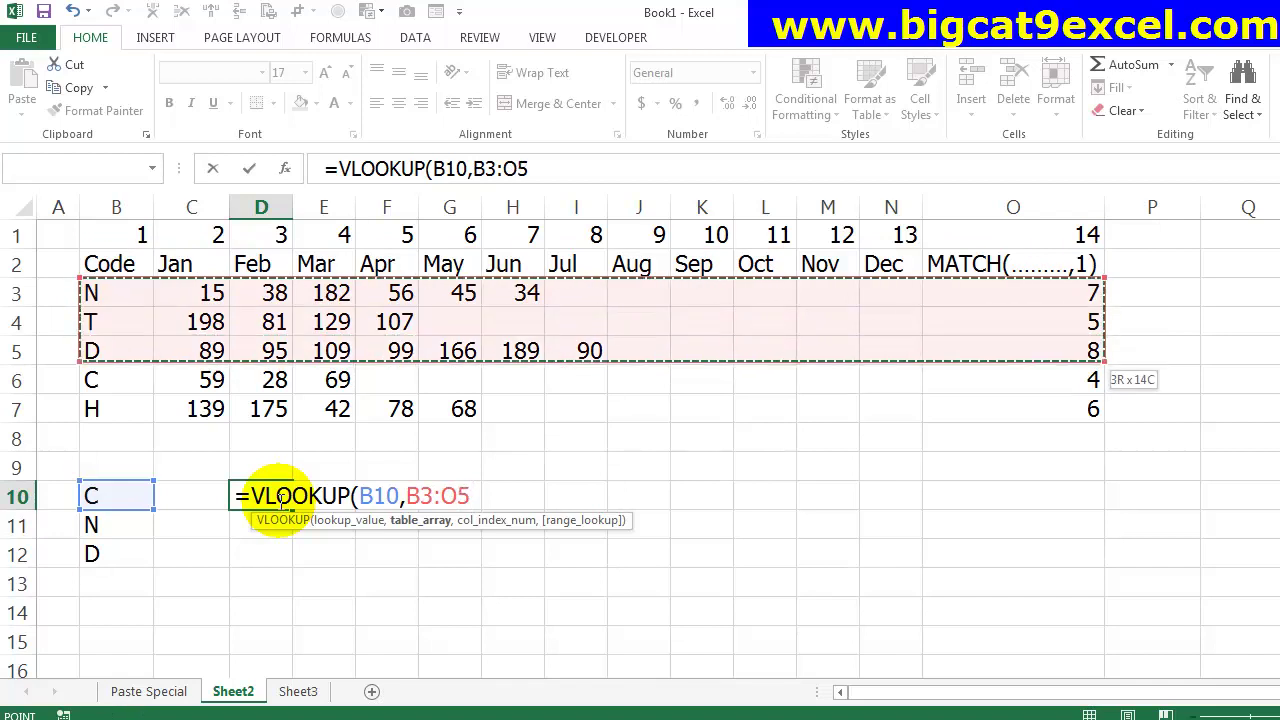
pyautogui.hotkey('shift', 'Down')
pyautogui.hotkey('shift', 'Down')
pyautogui.press('F4')
pyautogui.write(',,,')
pyautogui.press('BackSpace')
pyautogui.press('BackSpace')
pyautogui.write('14')
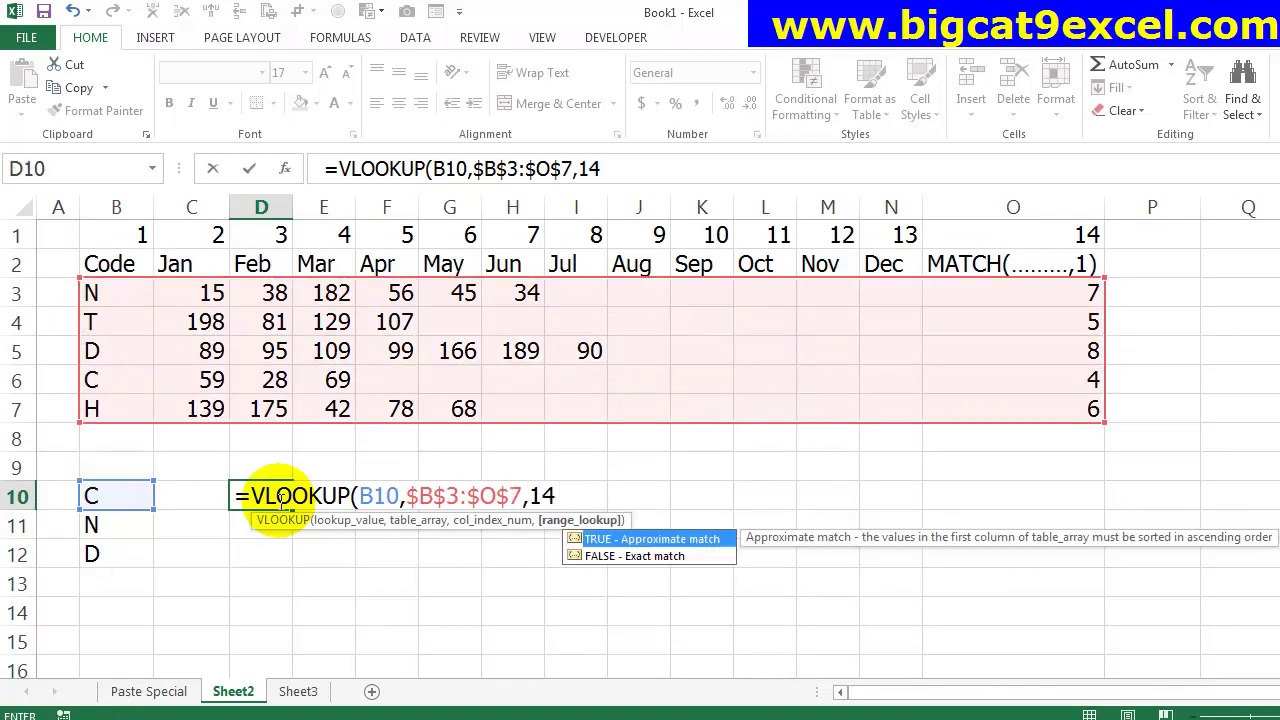
pyautogui.write(',0')
pyautogui.hotkey('ctrl', 'Return')
# - Fill the lookup down to D11:D12 for codes N and D, giving 7 and 8
pyautogui.doubleClick(288, 507)
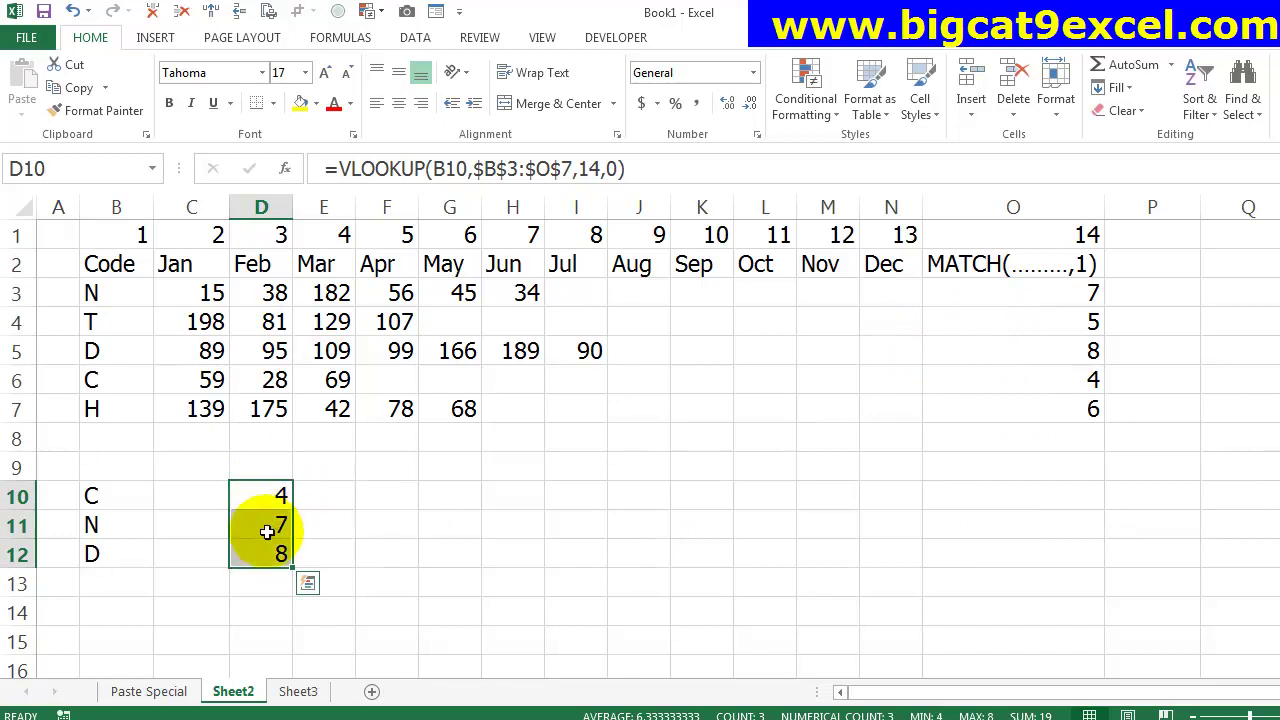
pyautogui.click(262, 496)
pyautogui.press('F2')
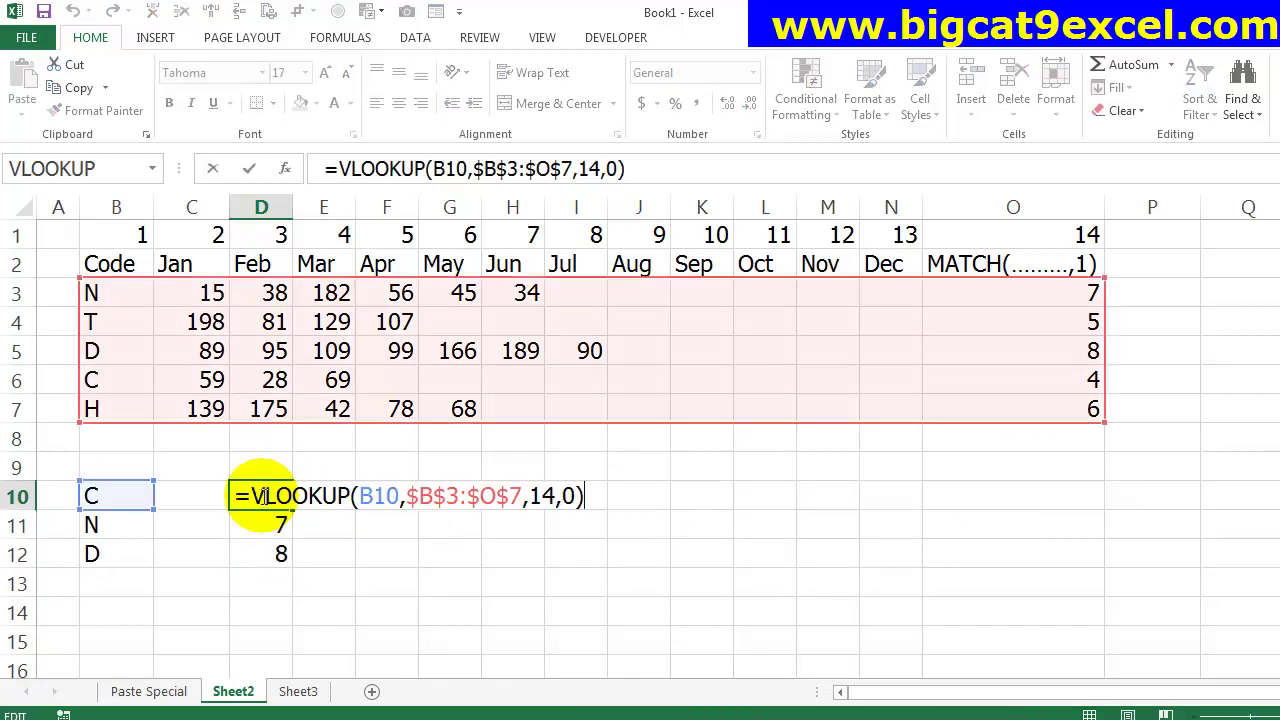
pyautogui.press('Escape')
pyautogui.click(182, 497)
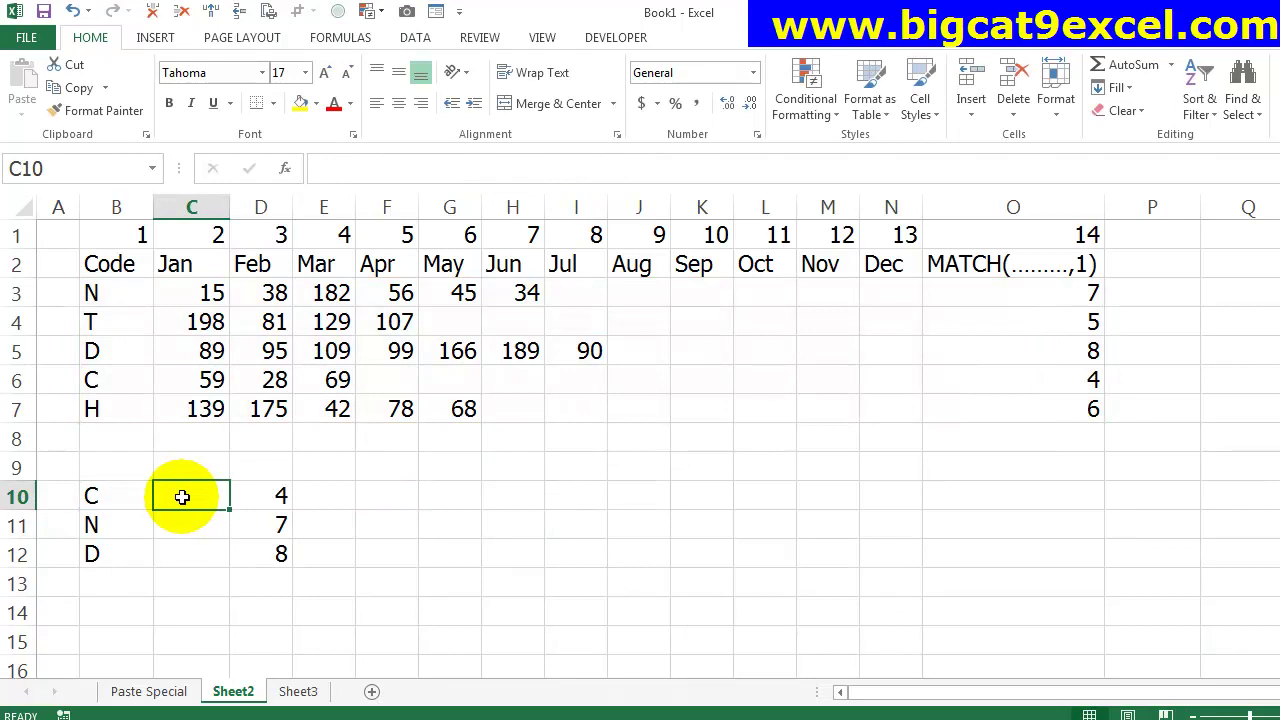
# - Enter =VLOOKUP(B10,$B$3:$N$7,D10,0) in C10, returning code C's last-month value 69
pyautogui.write('=VLOOKUP(')
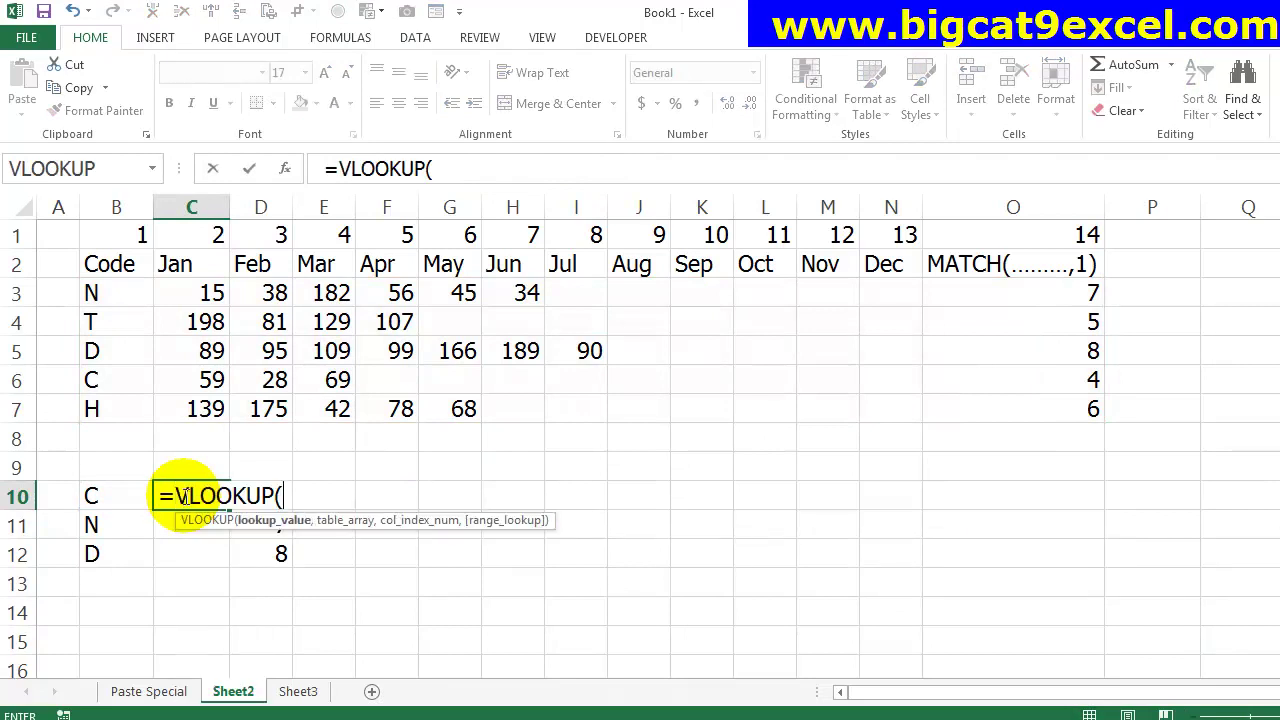
pyautogui.press('Left')
pyautogui.write(',')
pyautogui.click(113, 288)
pyautogui.moveTo(113, 288)
pyautogui.mouseDown()
pyautogui.moveTo(924, 413)
pyautogui.moveTo(890, 413)
pyautogui.moveTo(915, 425)
pyautogui.mouseUp()
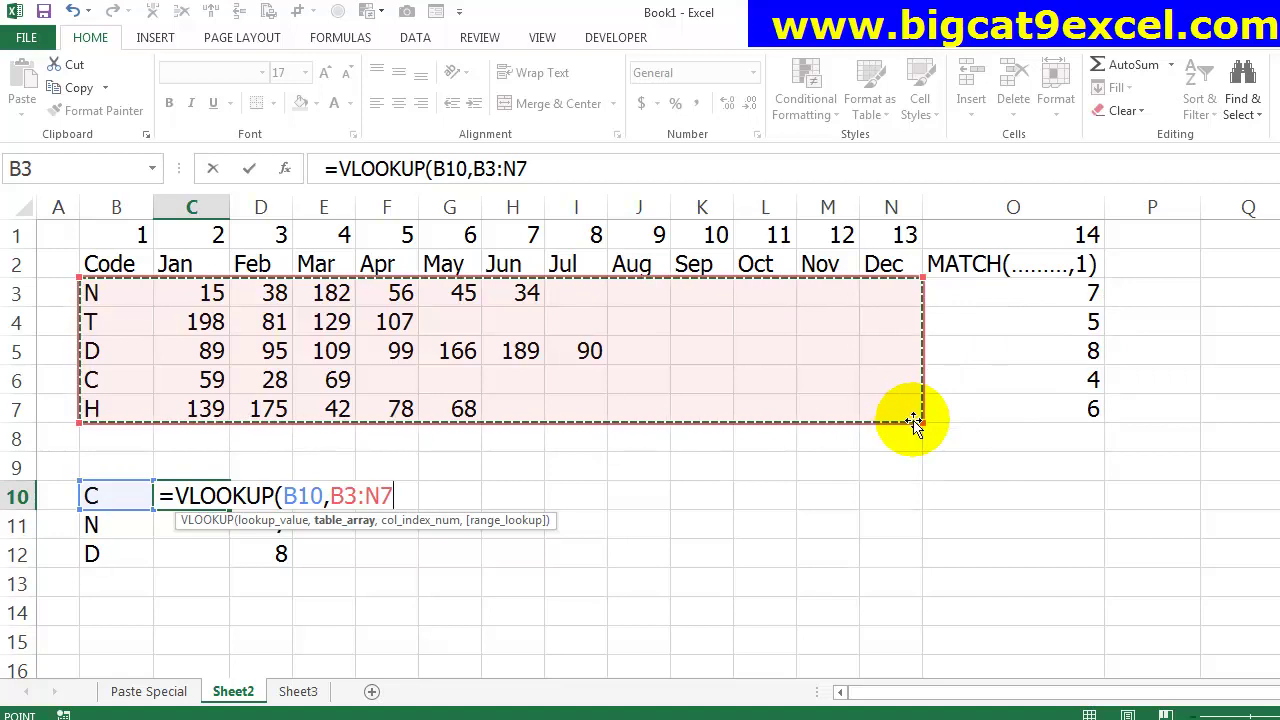
pyautogui.press('F4')
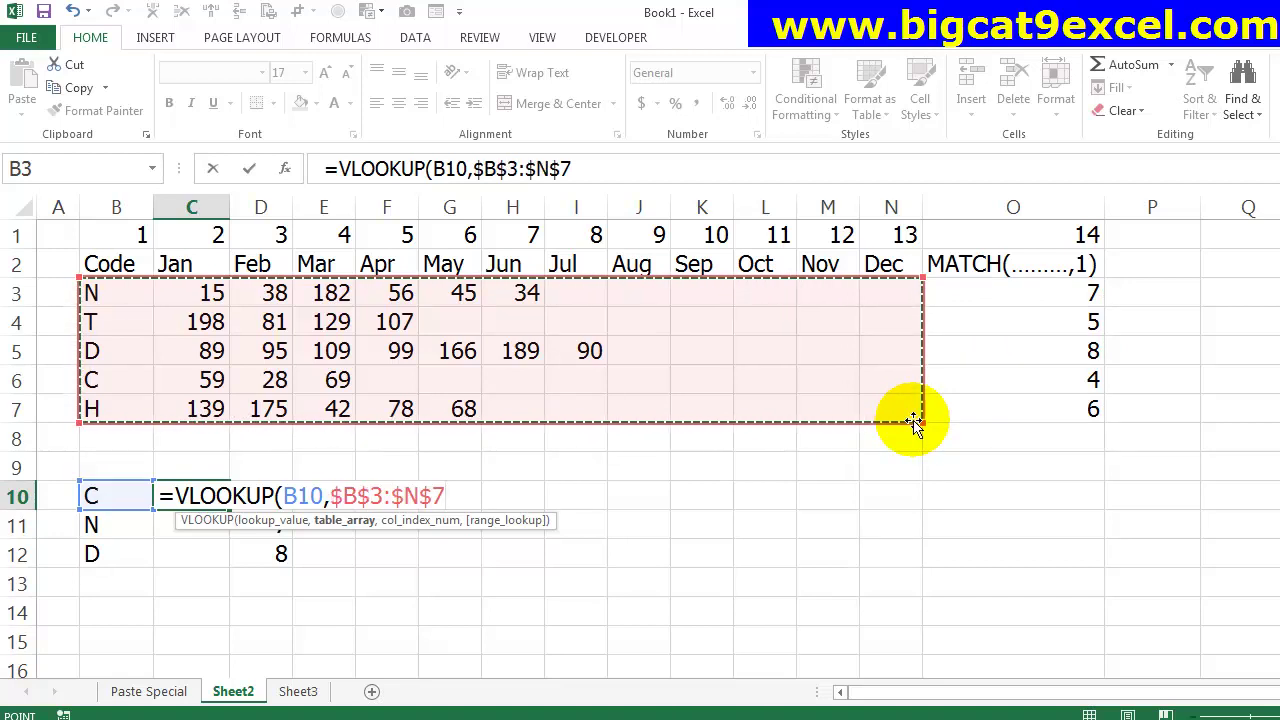
pyautogui.write(',')
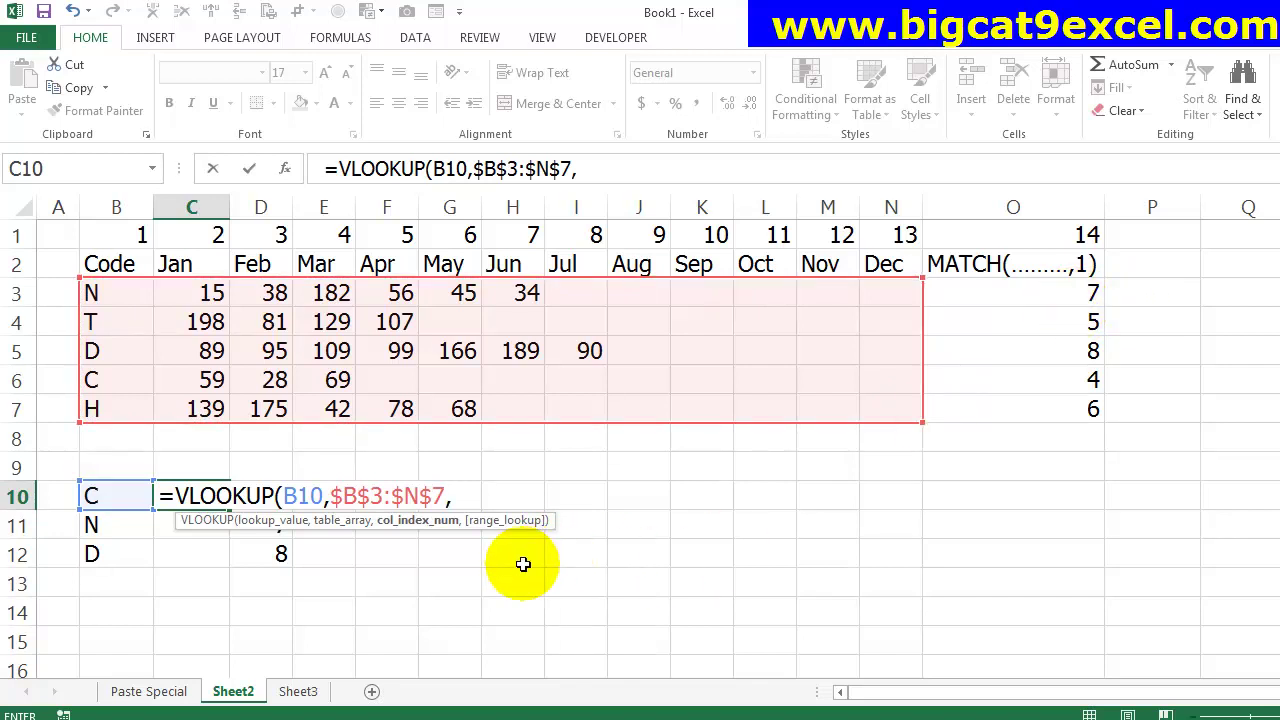
pyautogui.press('Right')
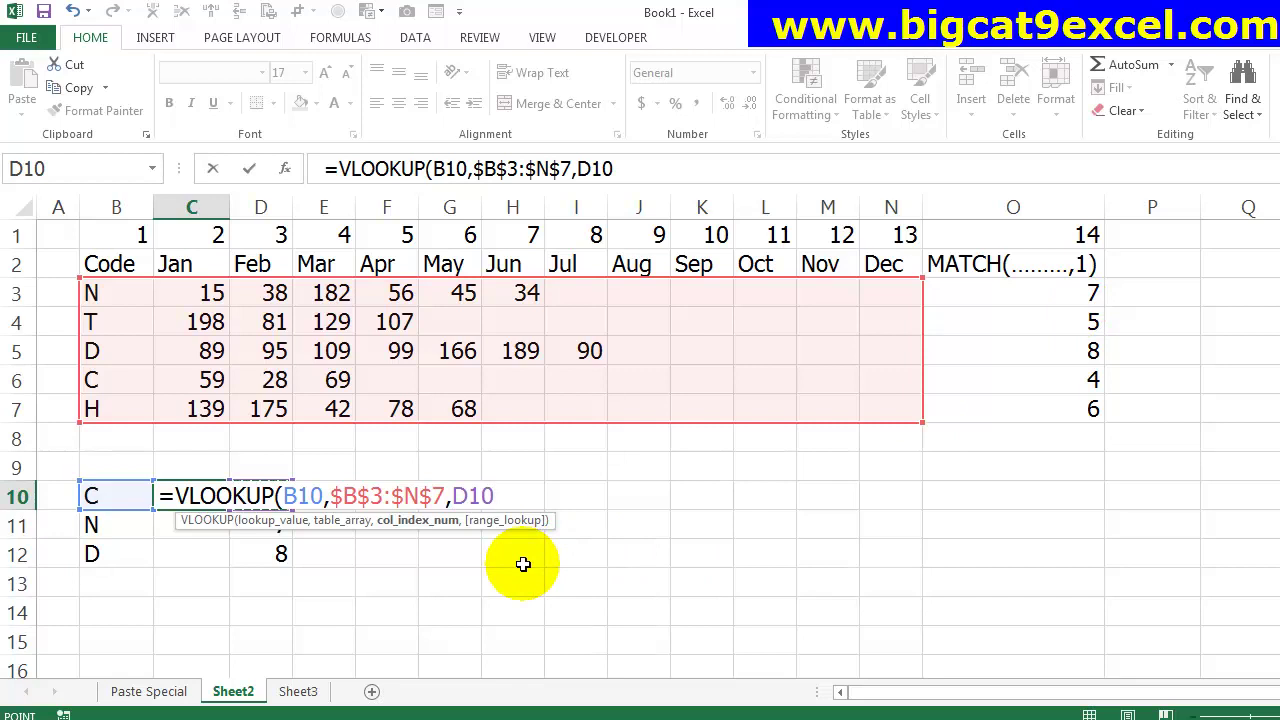
pyautogui.write(',0')
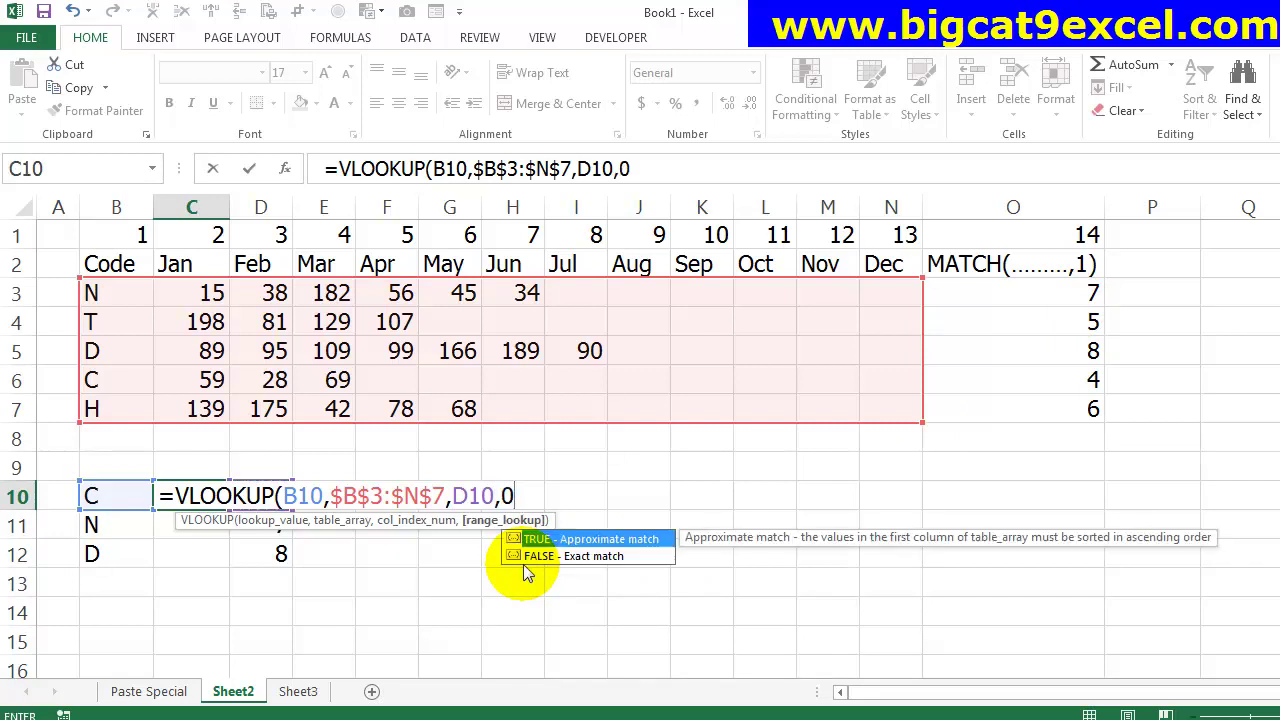
pyautogui.write(')')
pyautogui.press('Return')
# - Check the D10 position formula and the C10 value formula
pyautogui.press('Up')
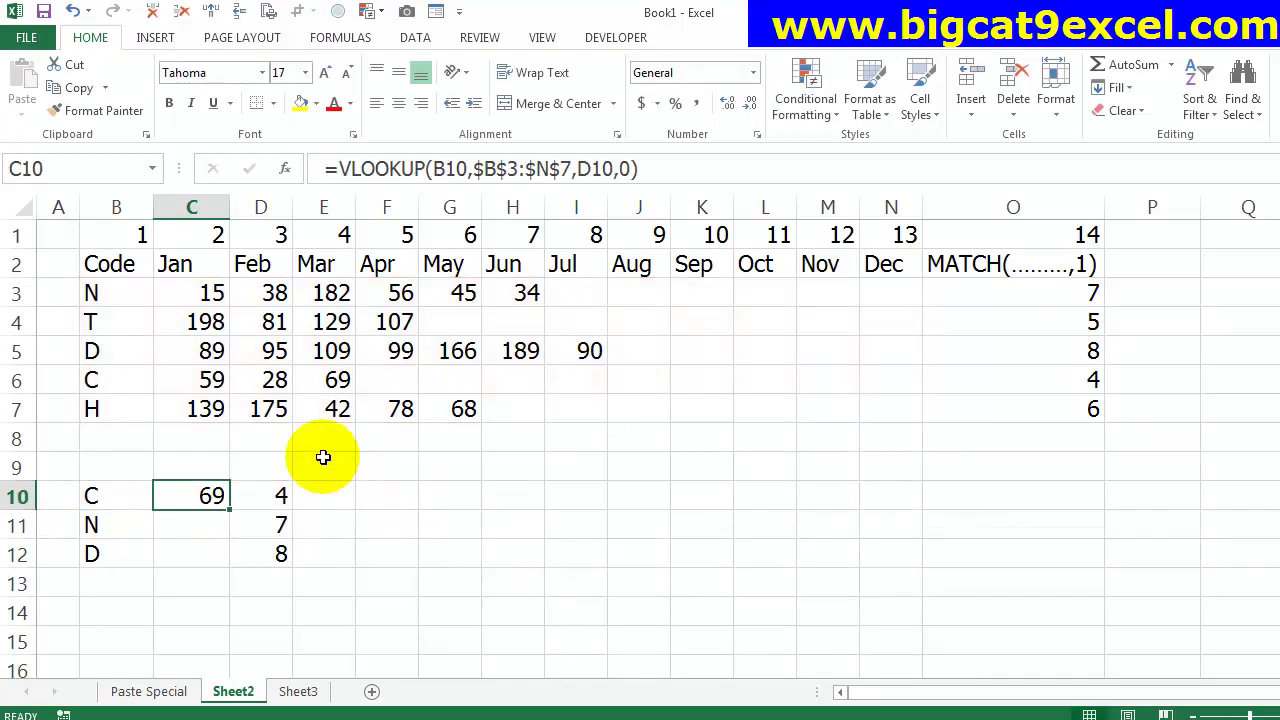
pyautogui.click(274, 496)
pyautogui.click(213, 496)
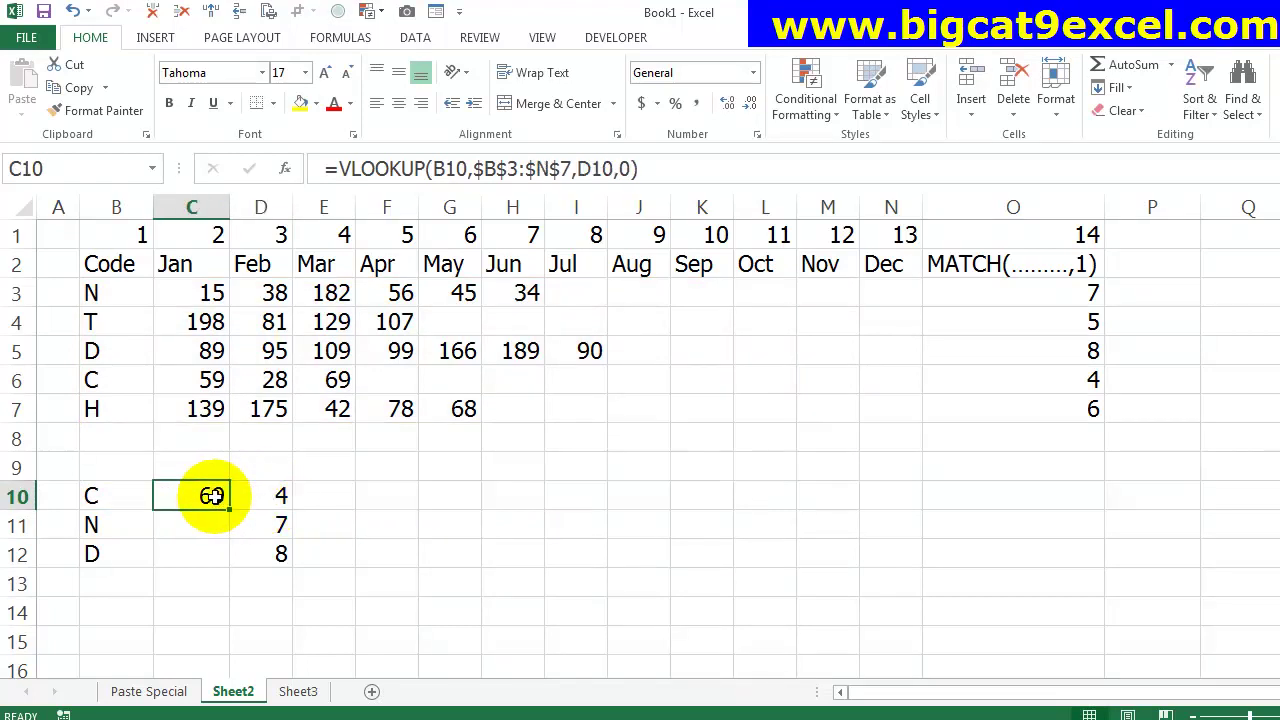
pyautogui.doubleClick(213, 496)
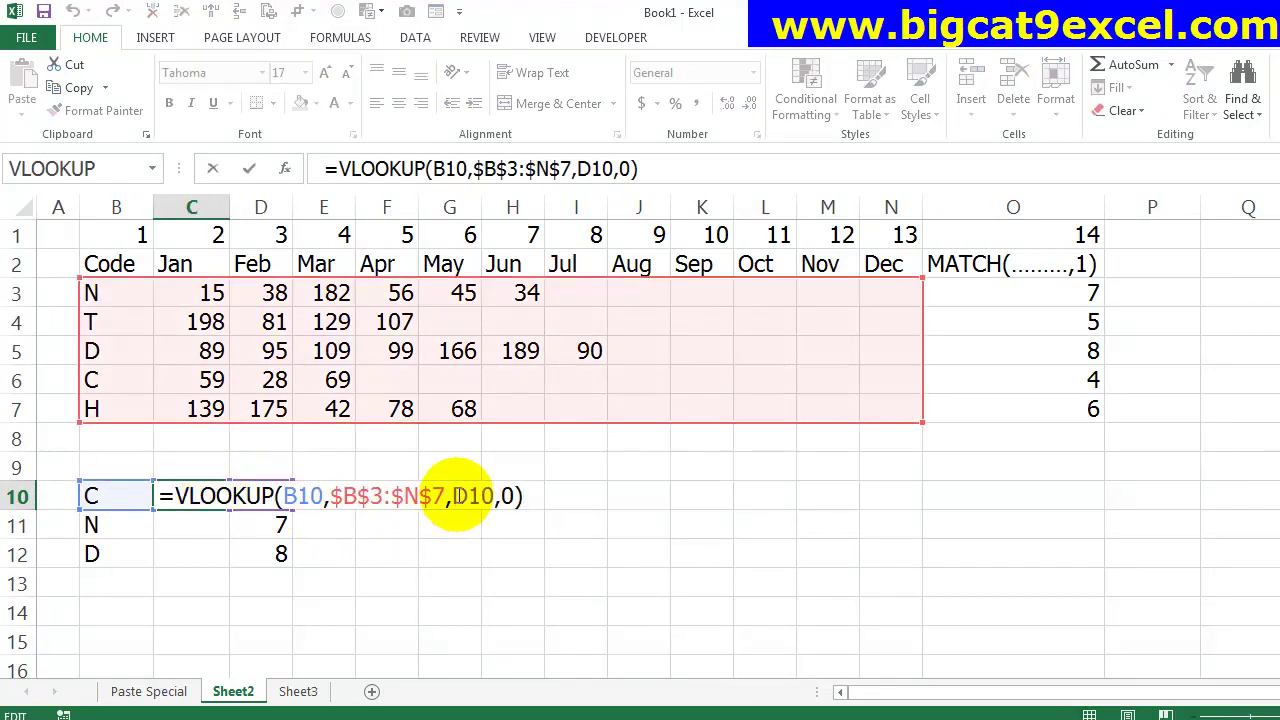
pyautogui.press('Escape')
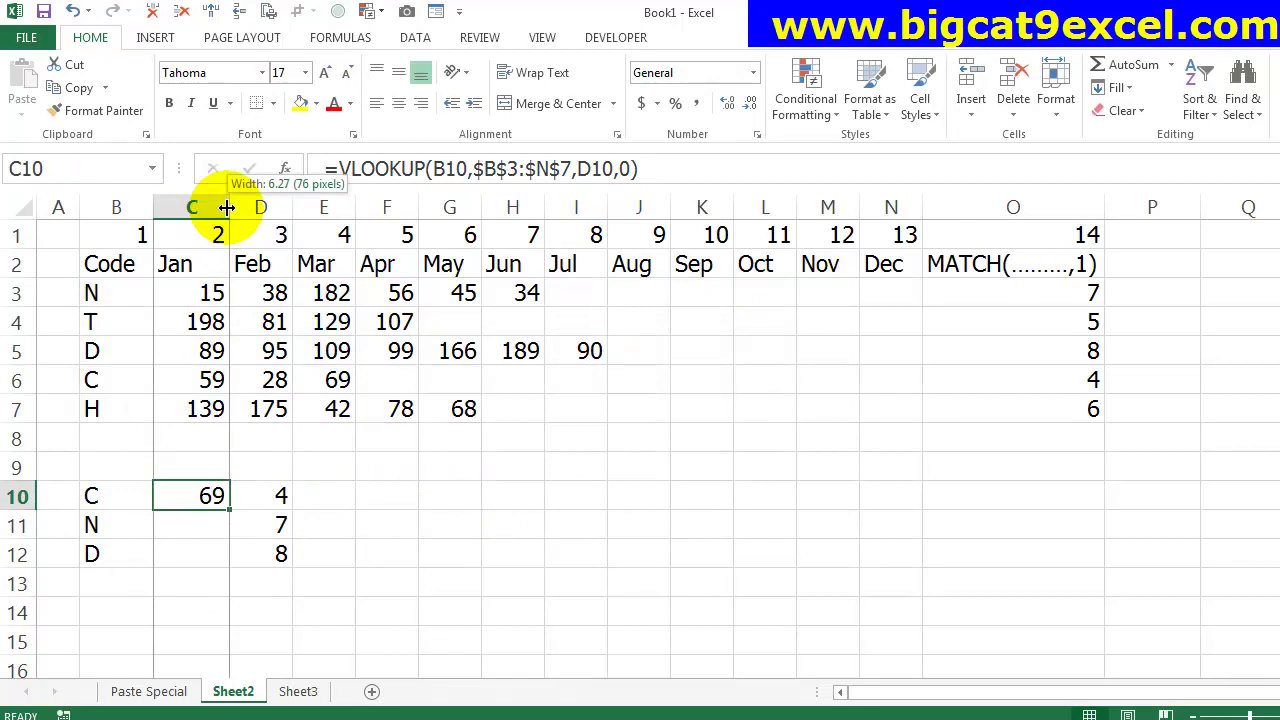
# - Widen column C so C10's lookup formula fits
pyautogui.moveTo(229, 207); pyautogui.dragTo(479, 230)
pyautogui.doubleClick(290, 492)
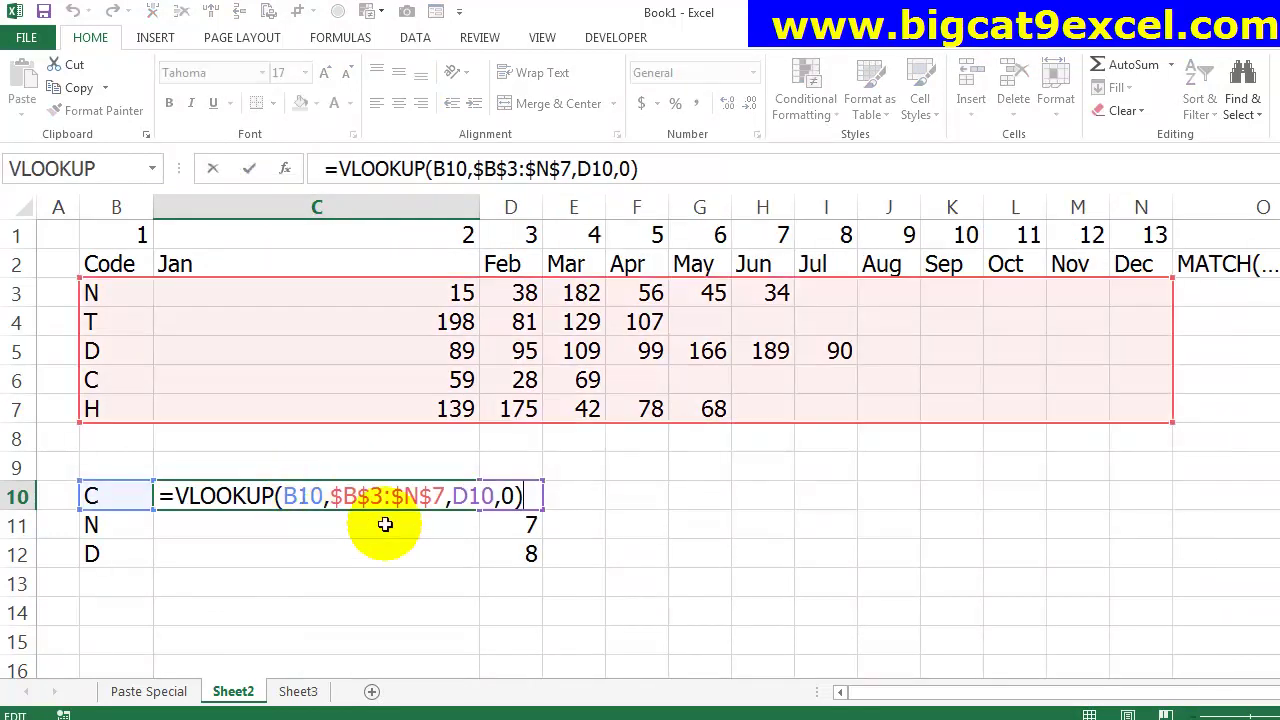
pyautogui.press('Escape')
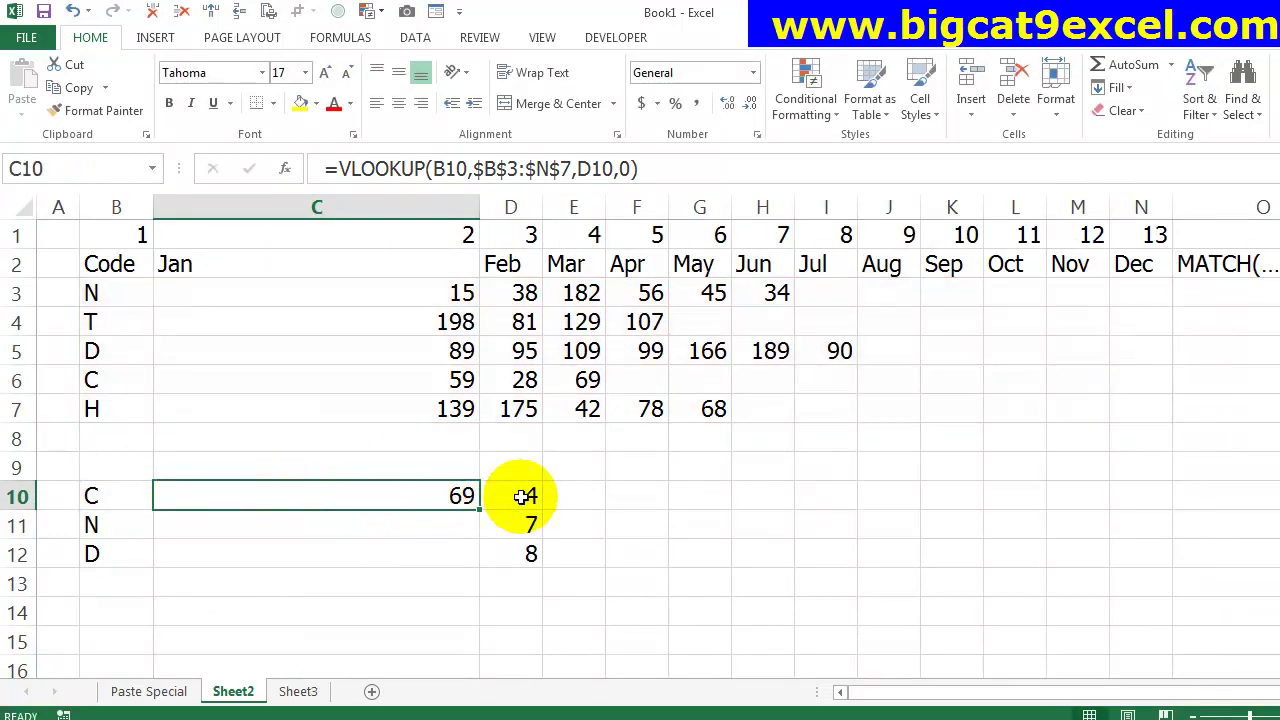
pyautogui.moveTo(480, 215); pyautogui.dragTo(587, 215)
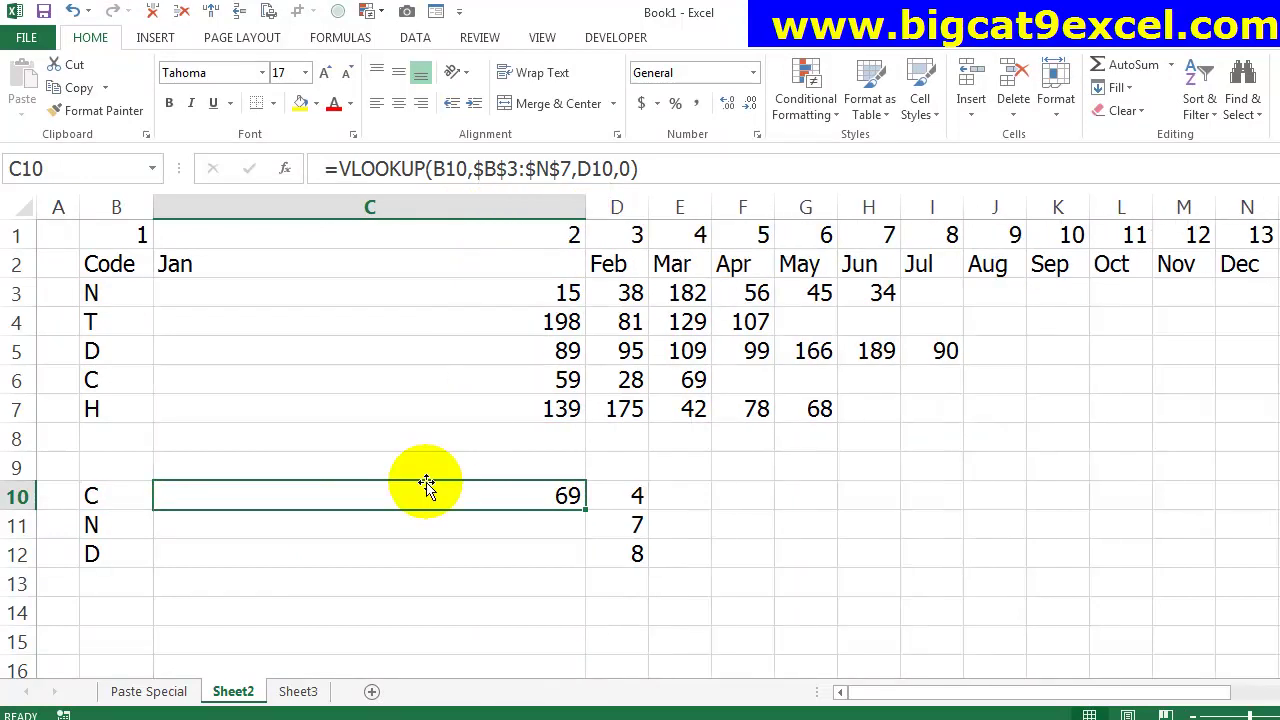
pyautogui.doubleClick(423, 490)
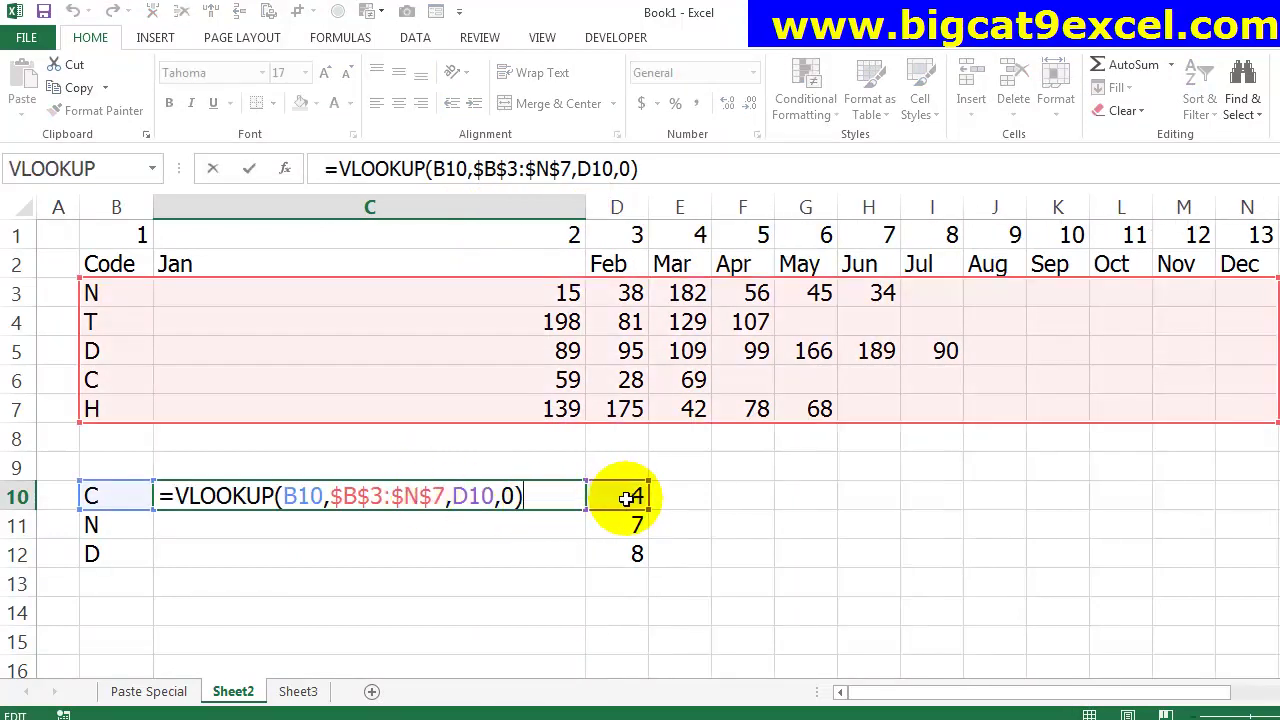
pyautogui.hotkey('ctrl', 'Return')
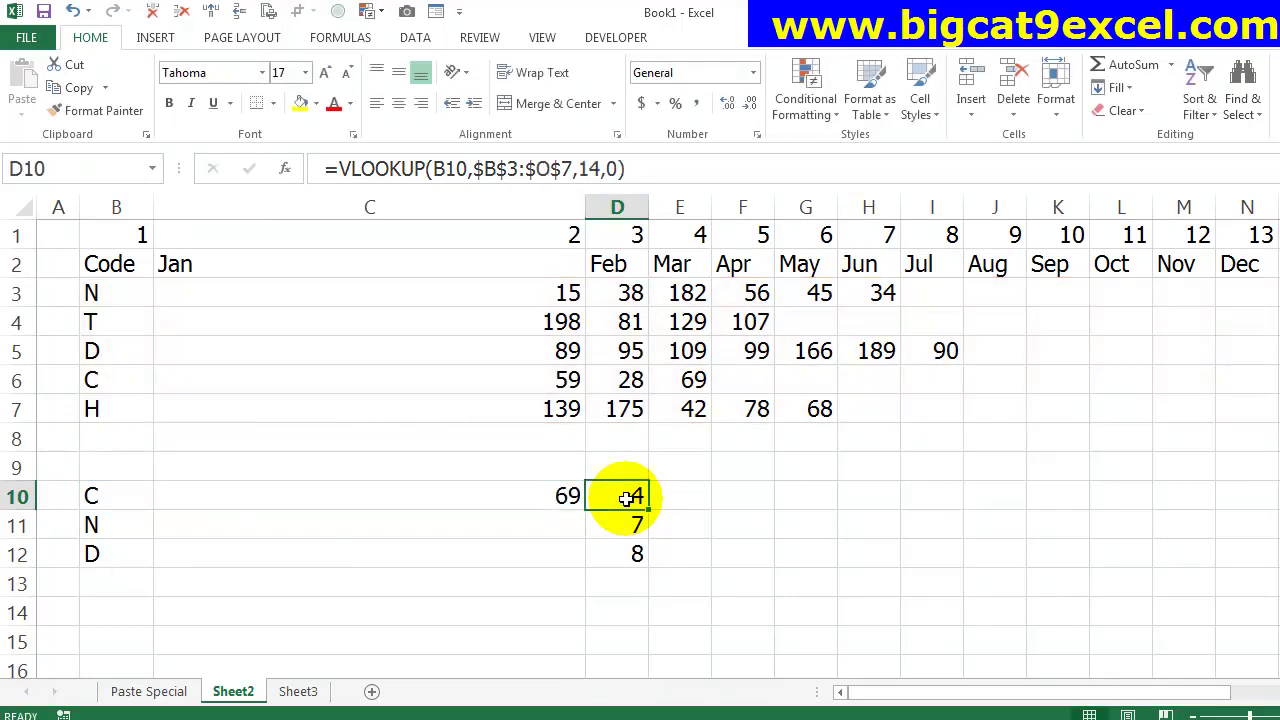
# - Replace D10 in C10's formula with the copied VLOOKUP(B10,$B$3:$O$7,14,0) position lookup
pyautogui.doubleClick(626, 498)
pyautogui.moveTo(606, 497); pyautogui.dragTo(977, 494)
pyautogui.hotkey('ctrl', 'c')
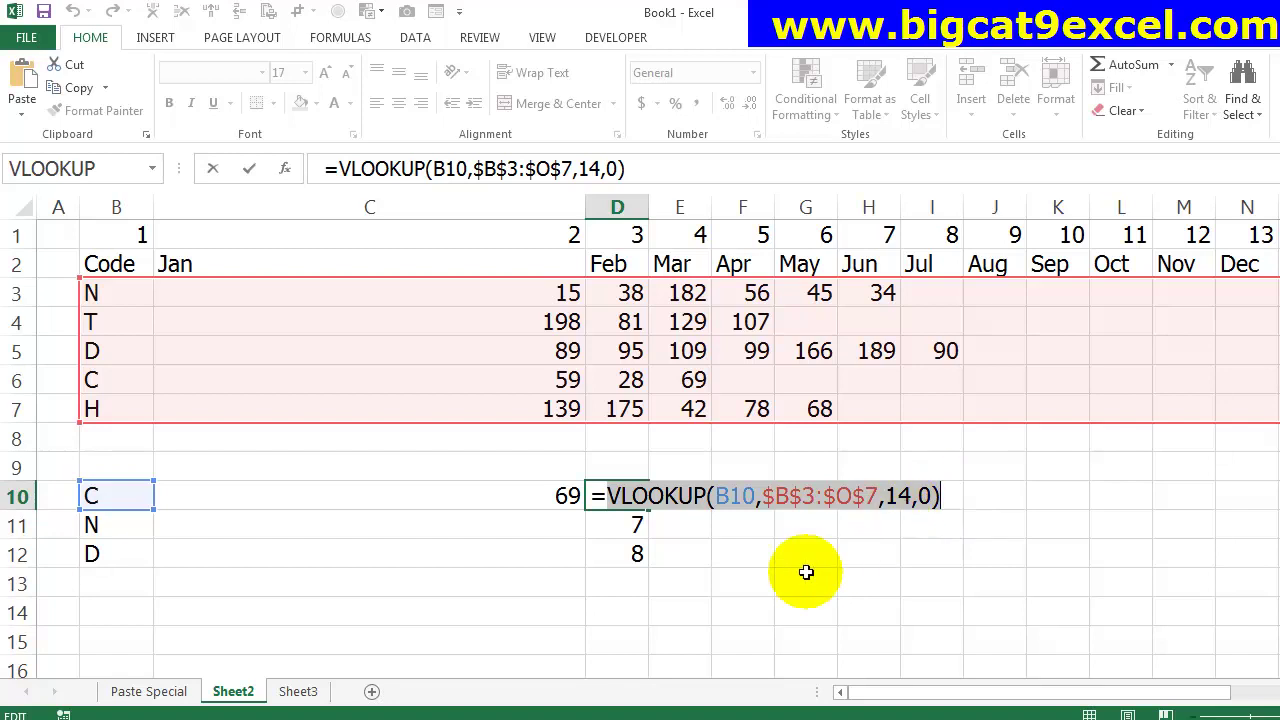
pyautogui.press('Escape')
pyautogui.click(500, 500)
pyautogui.doubleClick(503, 500)
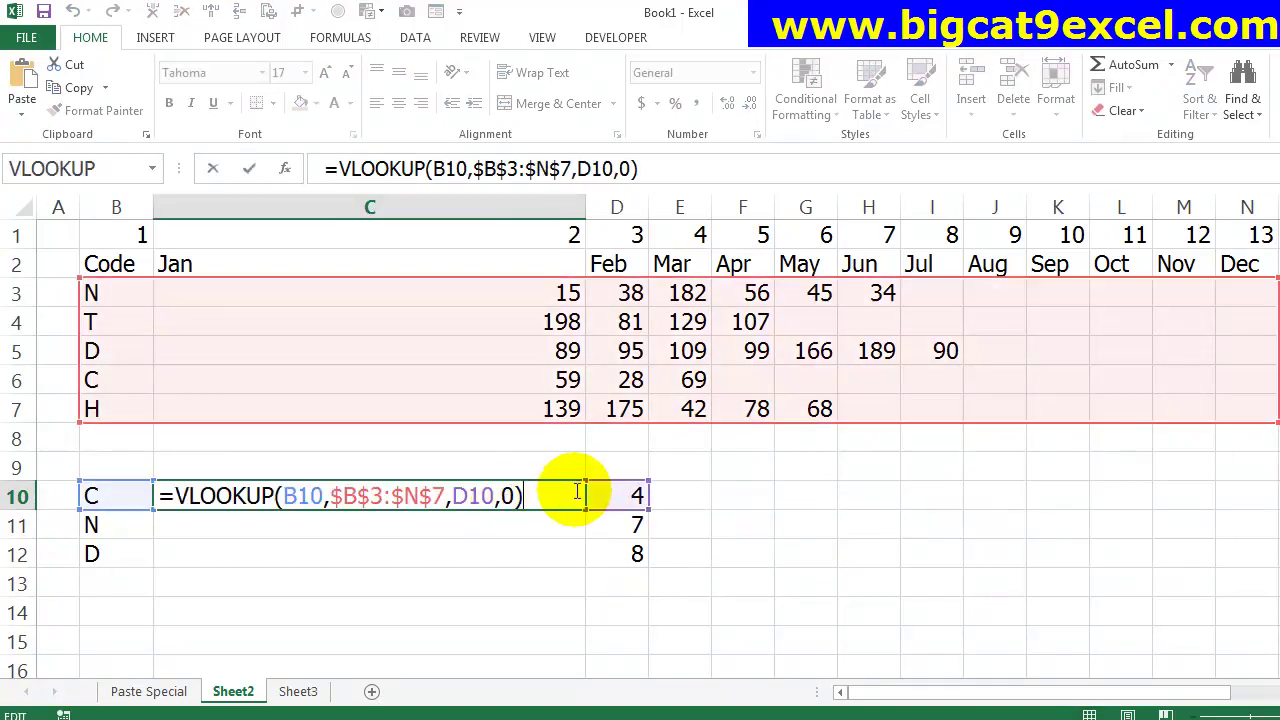
pyautogui.moveTo(452, 496); pyautogui.dragTo(492, 494)
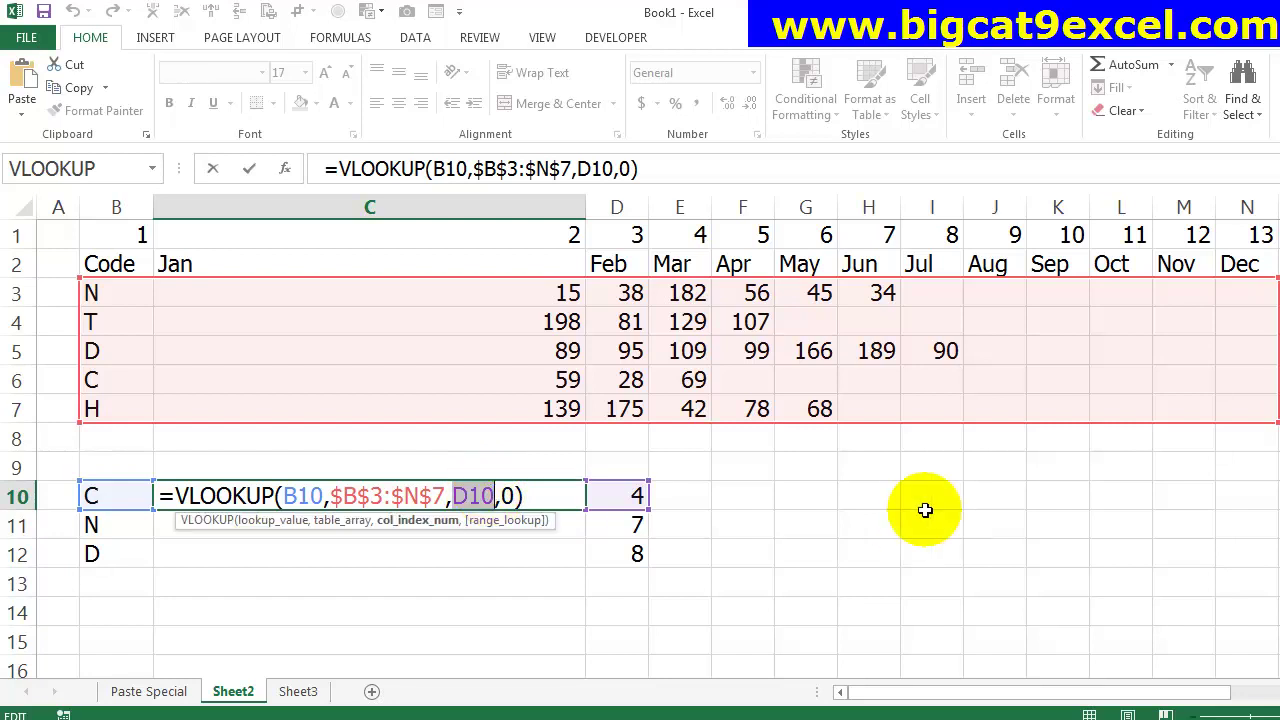
pyautogui.press('Delete')
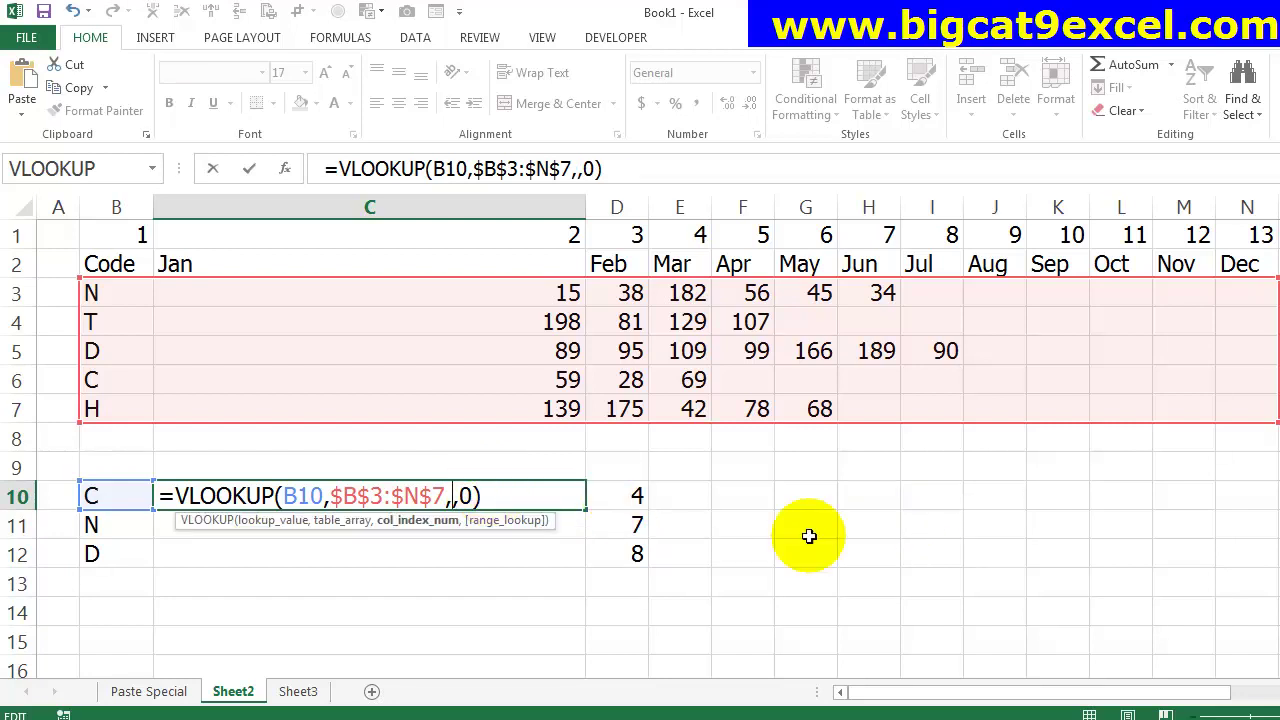
pyautogui.hotkey('ctrl', 'v')
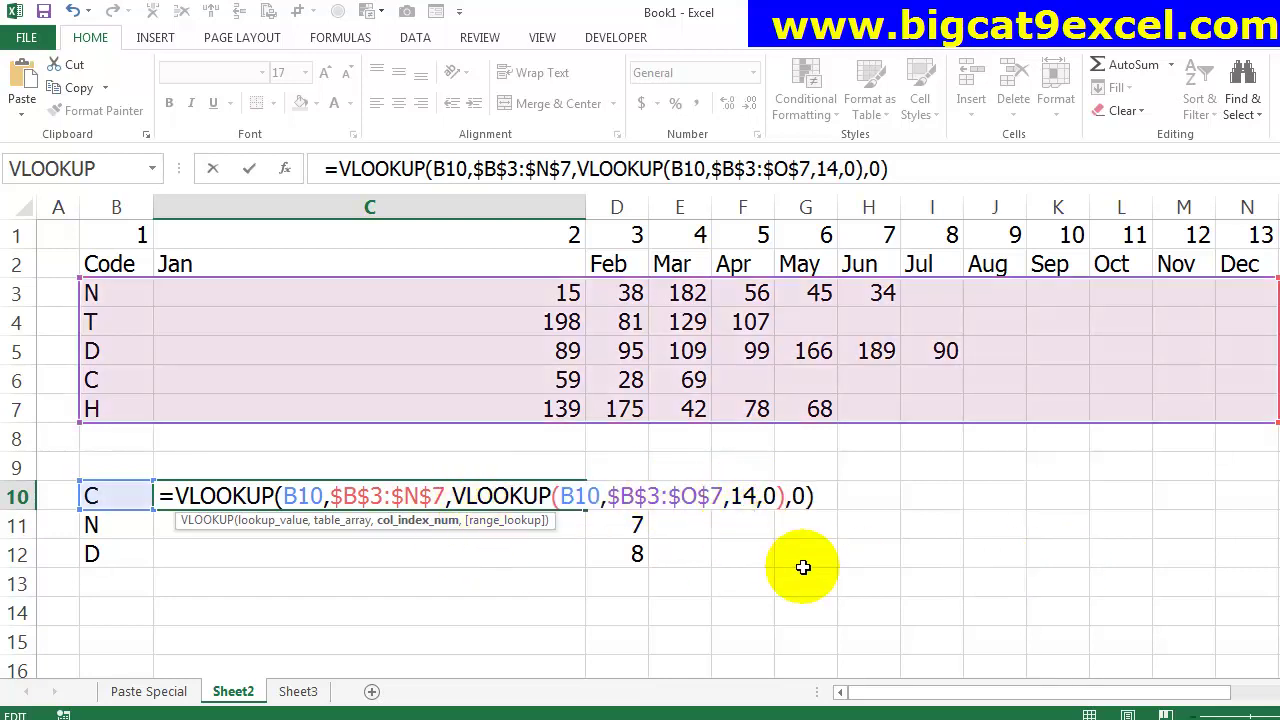
pyautogui.press('Return')
# - Copy C10's nested formula to C11:C12, giving 69, 34 and 90
pyautogui.press('Up')
pyautogui.hotkey('ctrl', 'c')
pyautogui.hotkey('shift', 'Down')
pyautogui.hotkey('shift', 'Down')
pyautogui.press('Return')
# - Clear the helper position results in D10:D12
pyautogui.press('Right')
pyautogui.hotkey('shift', 'Down')
pyautogui.hotkey('shift', 'Down')
pyautogui.press('Delete')
# - Narrow column C back to 83 pixels and inspect C10's nested VLOOKUP formula
pyautogui.moveTo(585, 207); pyautogui.dragTo(235, 307)
pyautogui.click(186, 491)
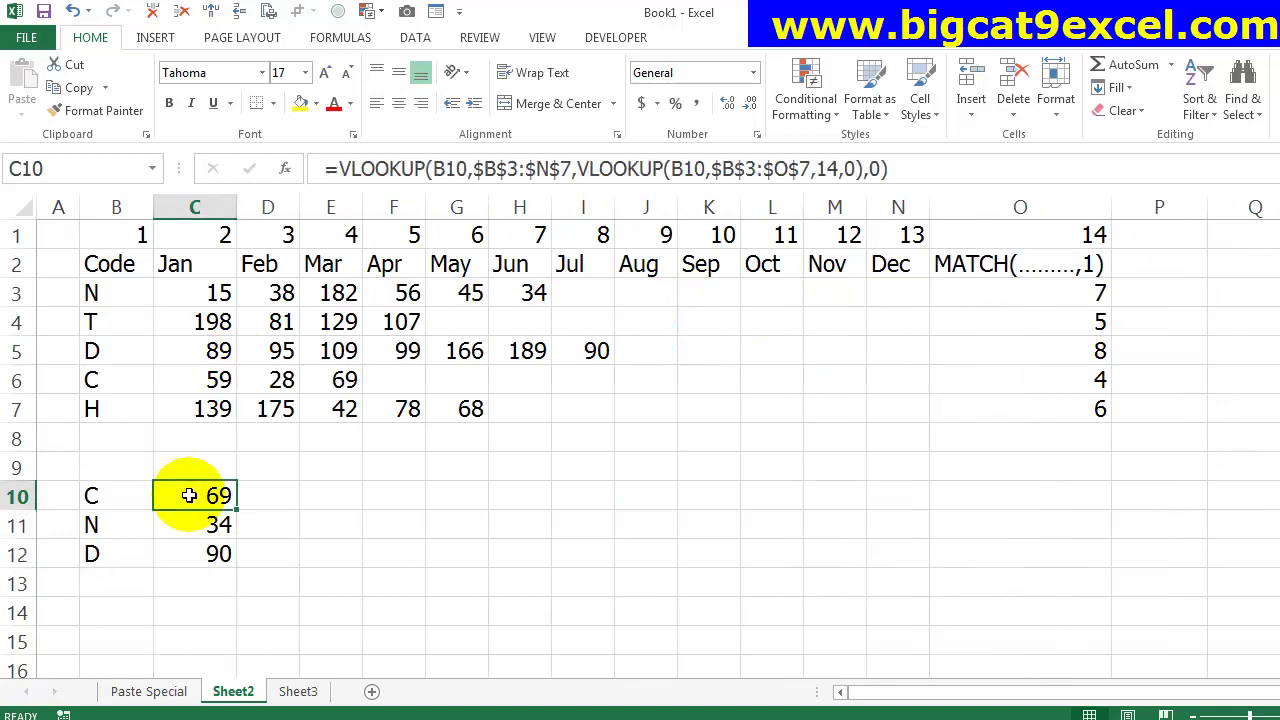
pyautogui.doubleClick(186, 491)
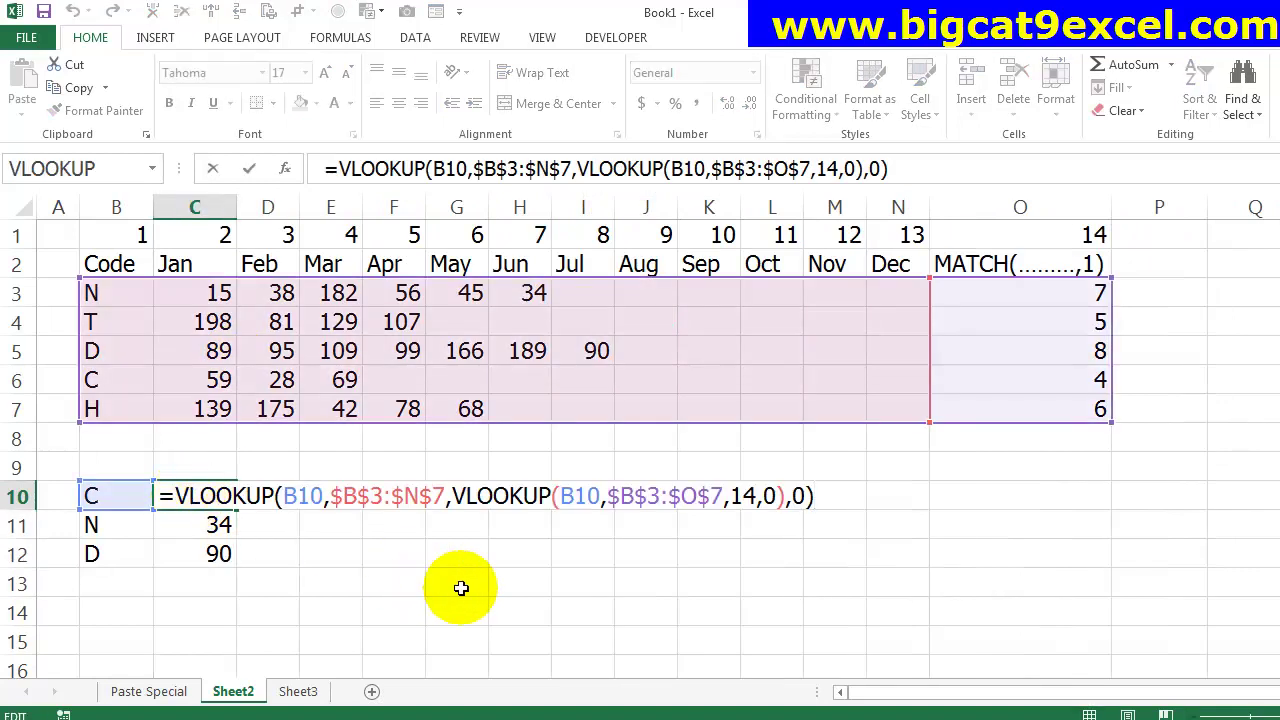